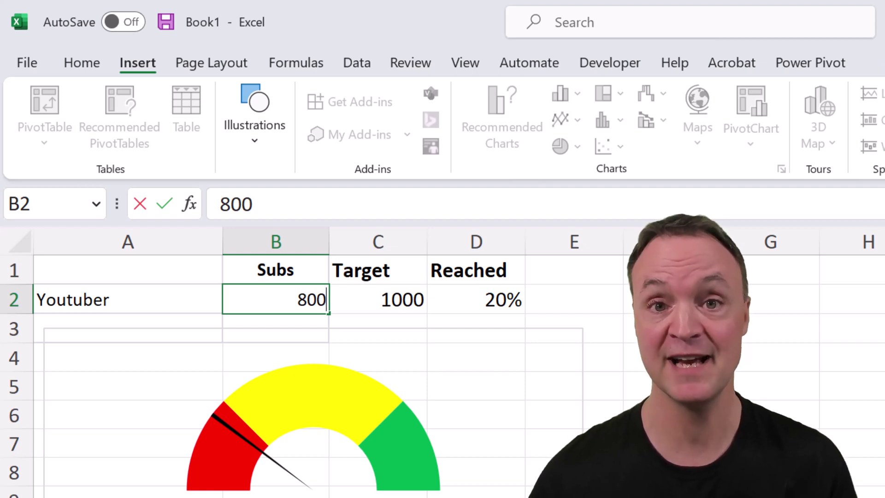
Set the Subs value in B2 to 800
key("Return")
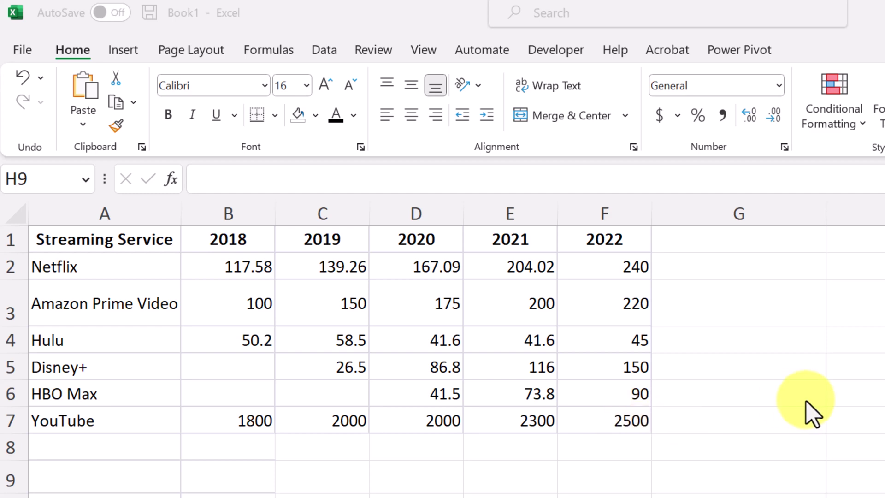
Insert column sparklines in G2:G7 using the yearly streaming data in B2:F7
left_click(697, 272)
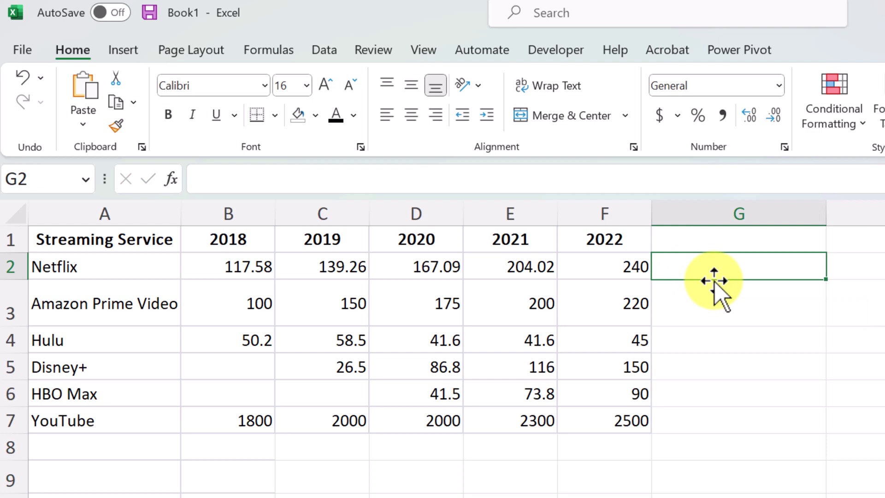
left_click(125, 50)
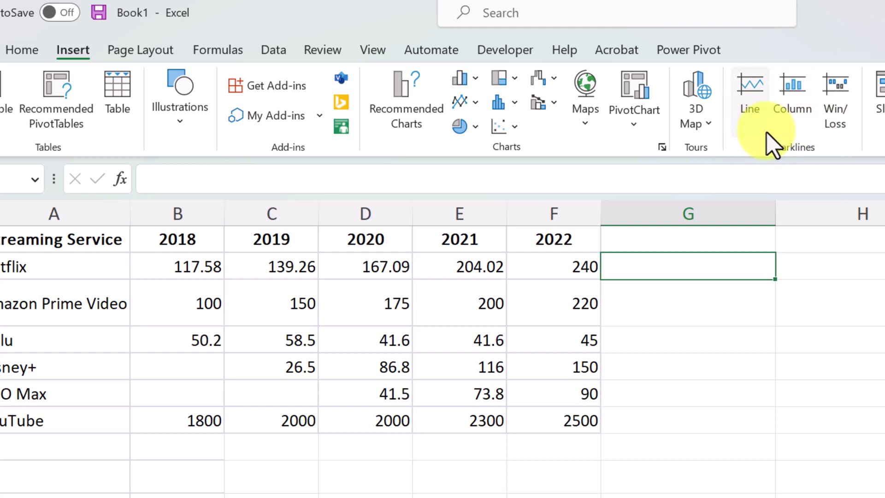
left_click(798, 99)
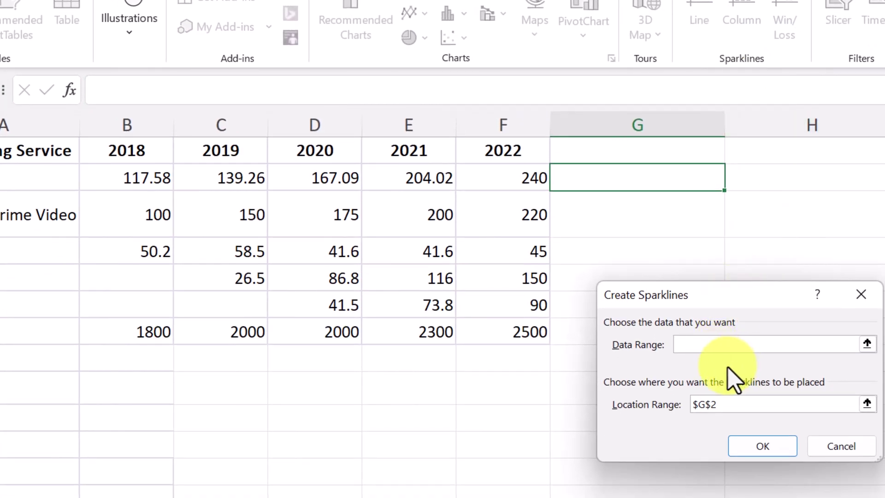
left_click_drag(157, 181, 539, 336)
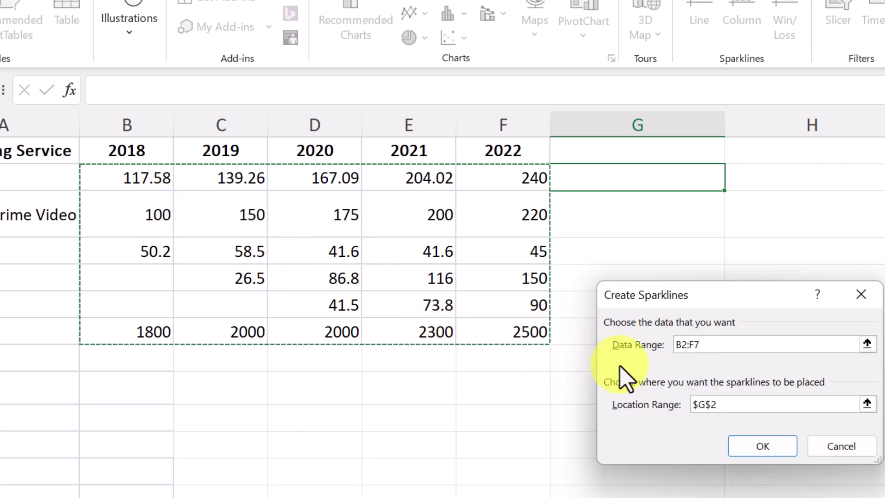
left_click(866, 404)
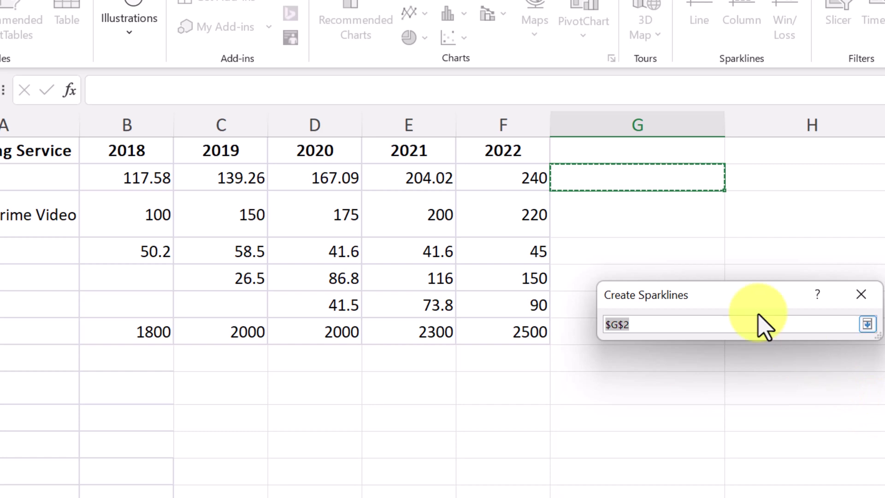
left_click_drag(616, 179, 628, 335)
left_click(867, 324)
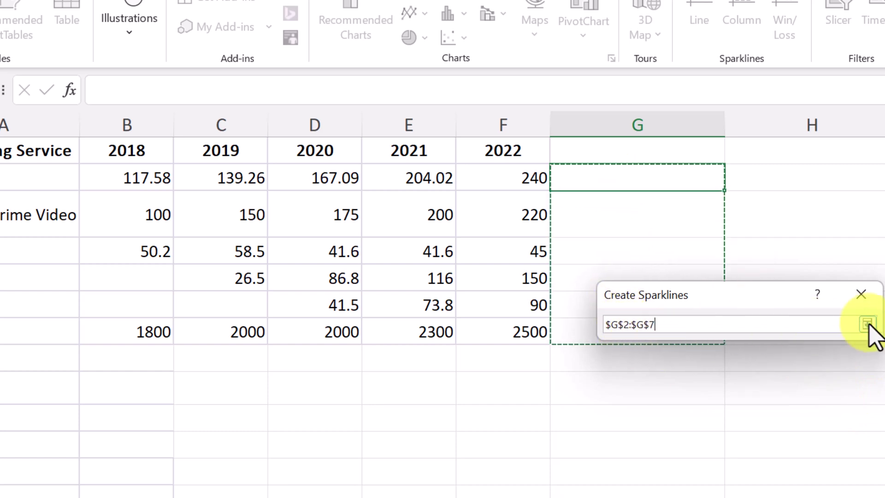
left_click(868, 324)
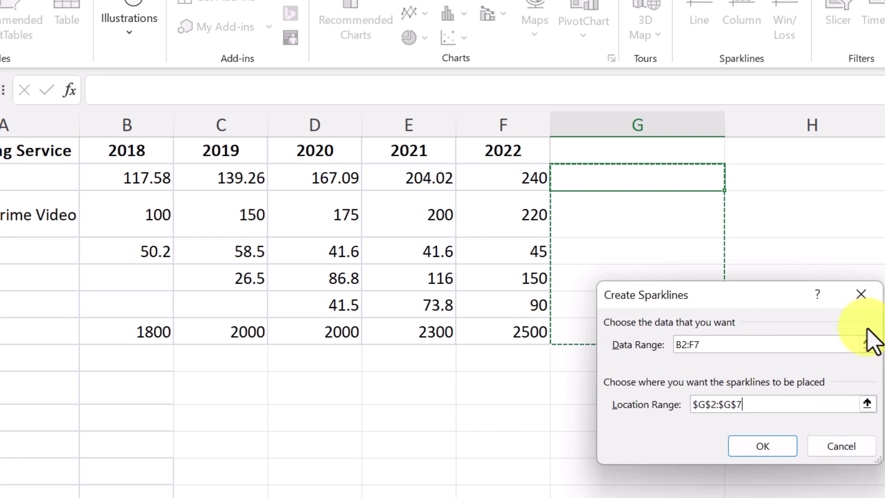
left_click(771, 443)
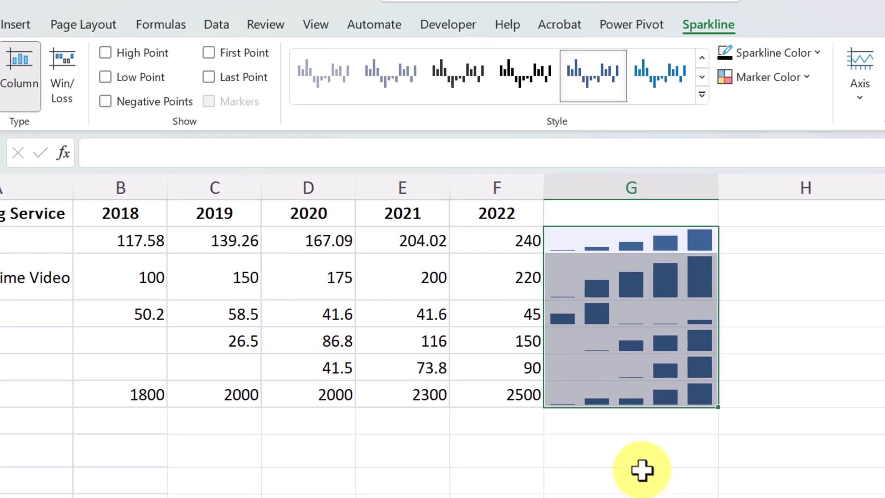
left_click(642, 470)
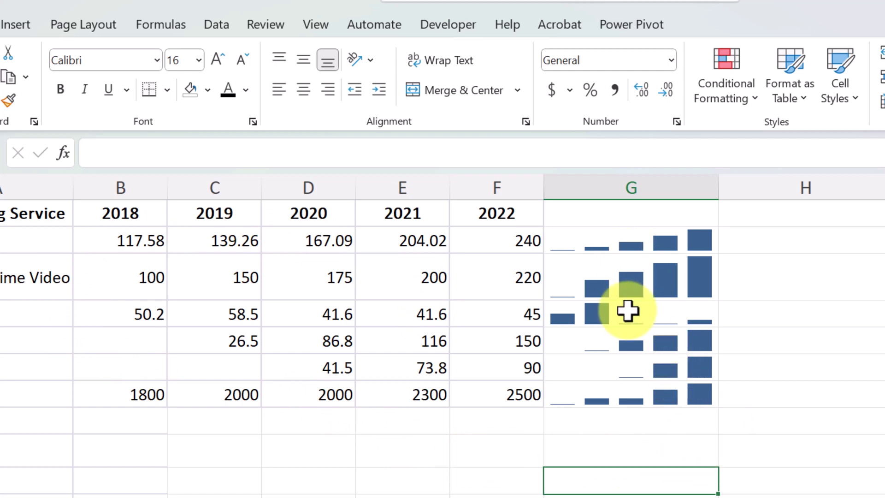
Change the sparkline group in G2:G7 to the Line type
left_click(627, 278)
left_click(618, 243)
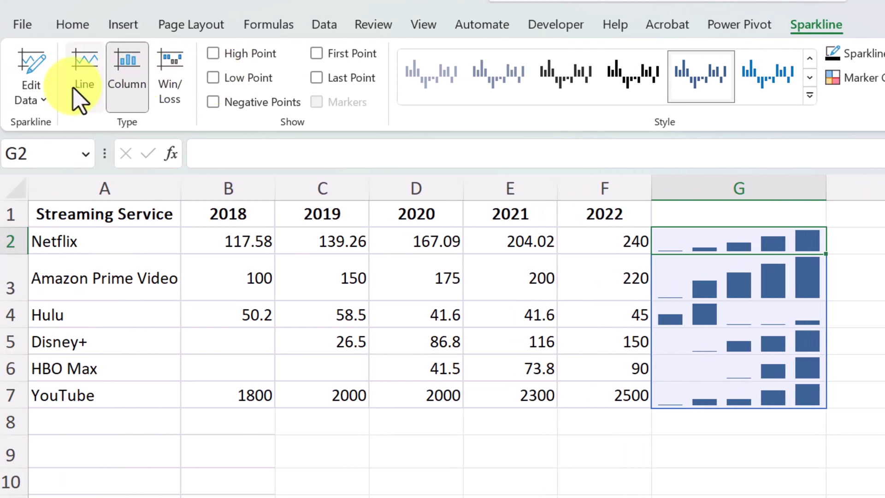
left_click(92, 86)
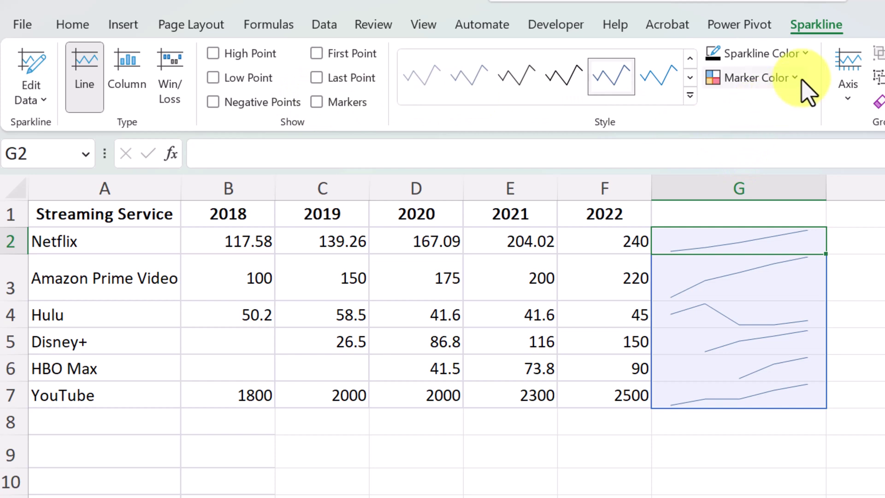
Set the line sparklines' weight to 1½ pt and apply the light orange sparkline style
left_click(804, 53)
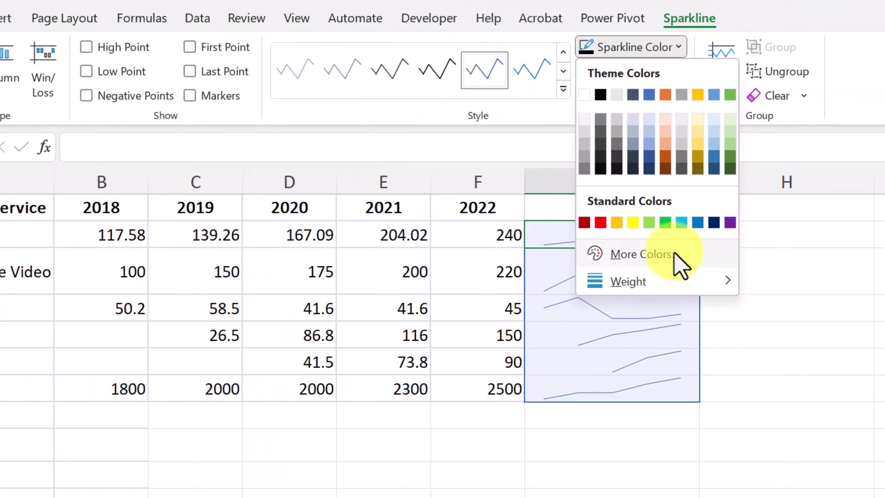
mouse_move(816, 286)
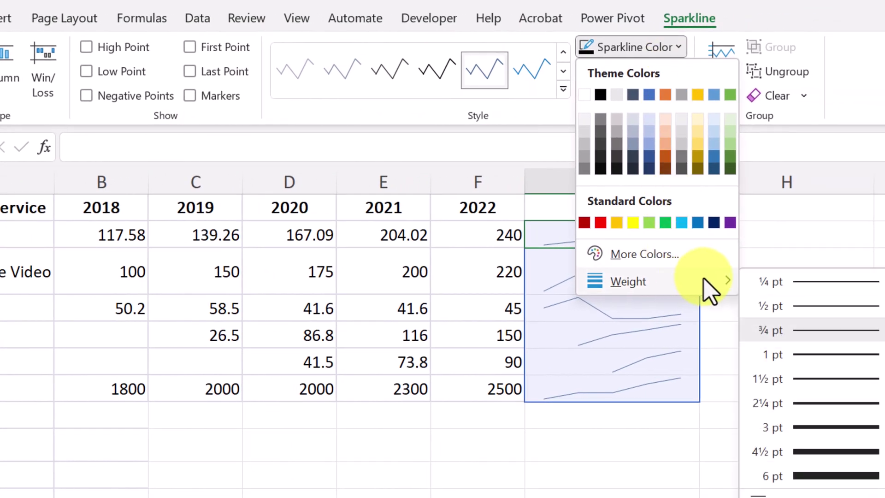
left_click(807, 379)
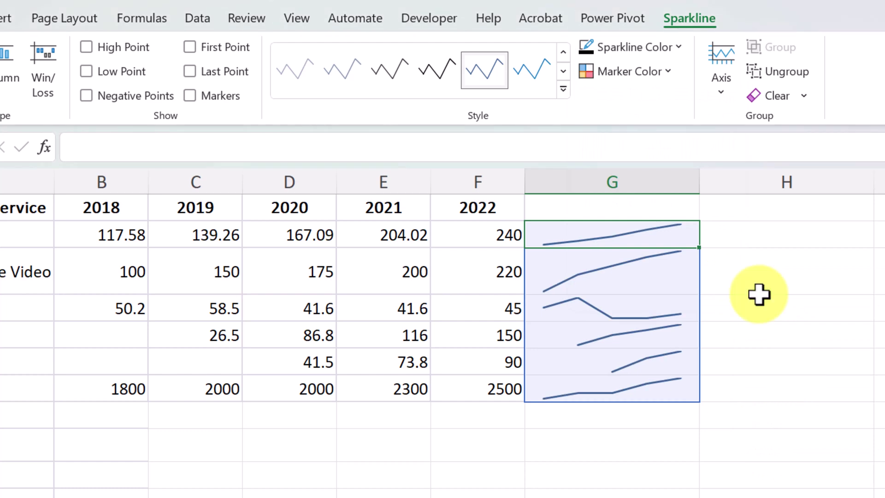
left_click(563, 89)
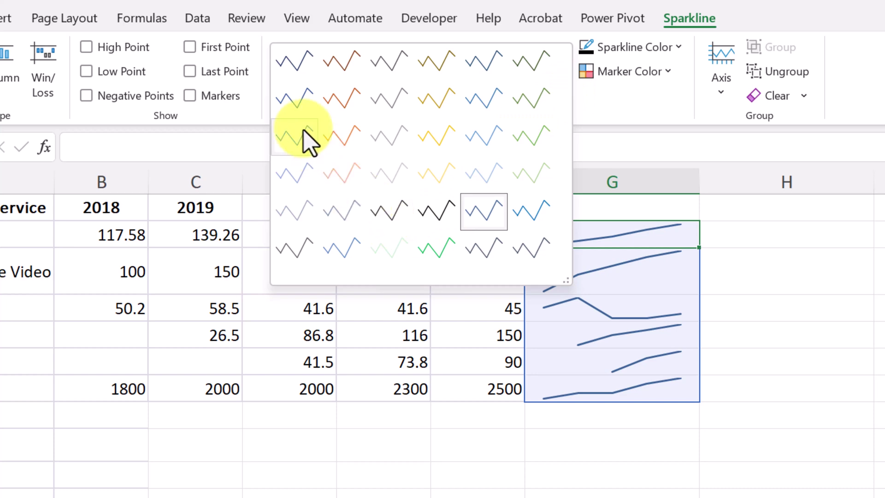
left_click(348, 141)
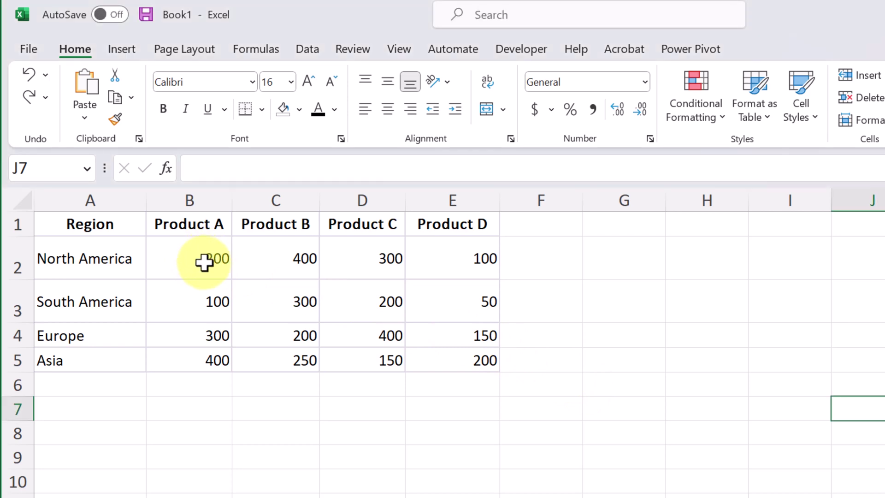
Try a custom color scale rule with the 3-Color Scale format style on the product values in B2:E5, without applying it
left_click(205, 261)
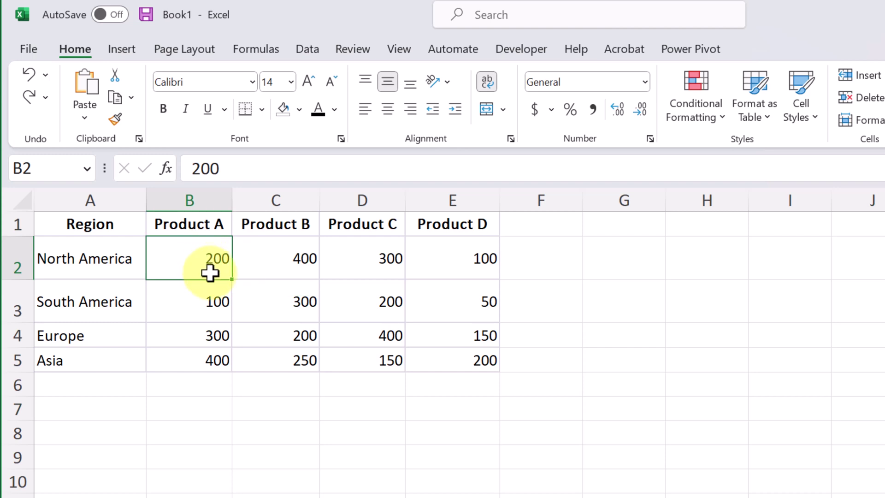
left_click_drag(210, 273, 448, 365)
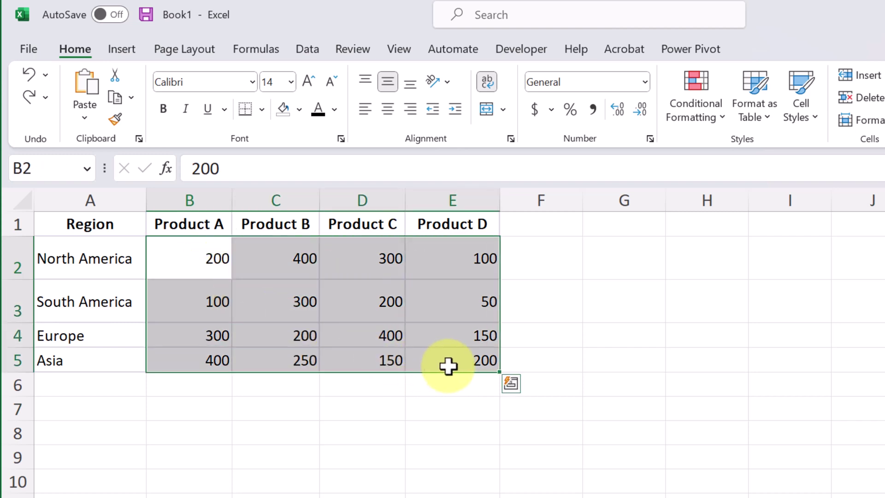
left_click(722, 119)
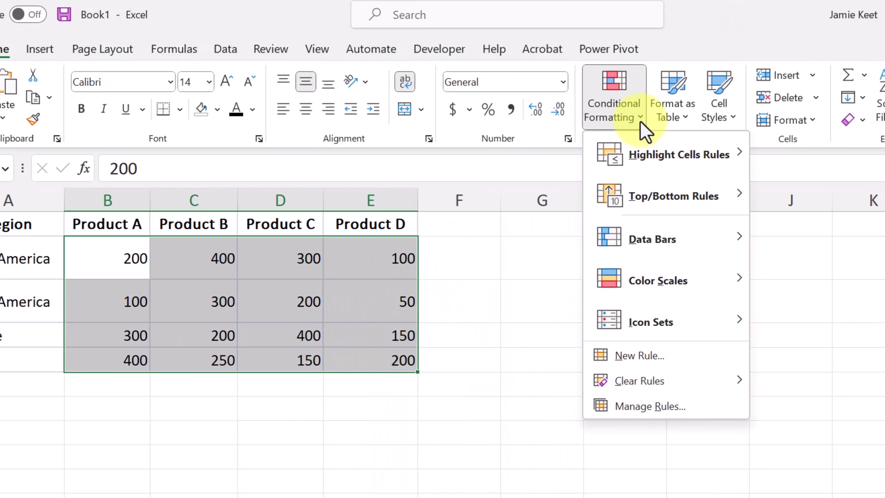
mouse_move(630, 282)
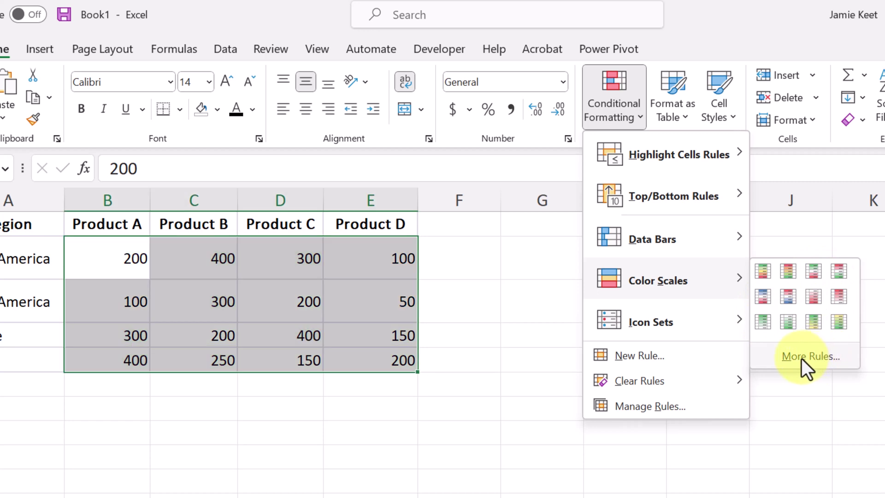
left_click(801, 358)
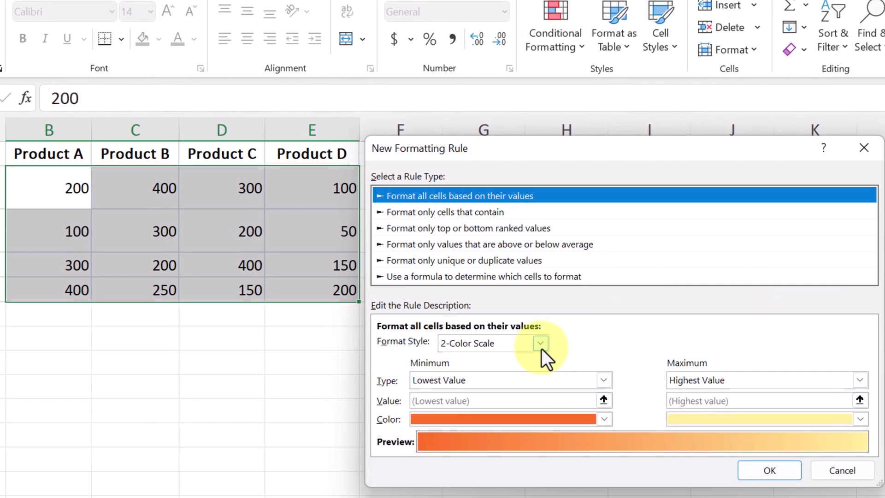
left_click(540, 343)
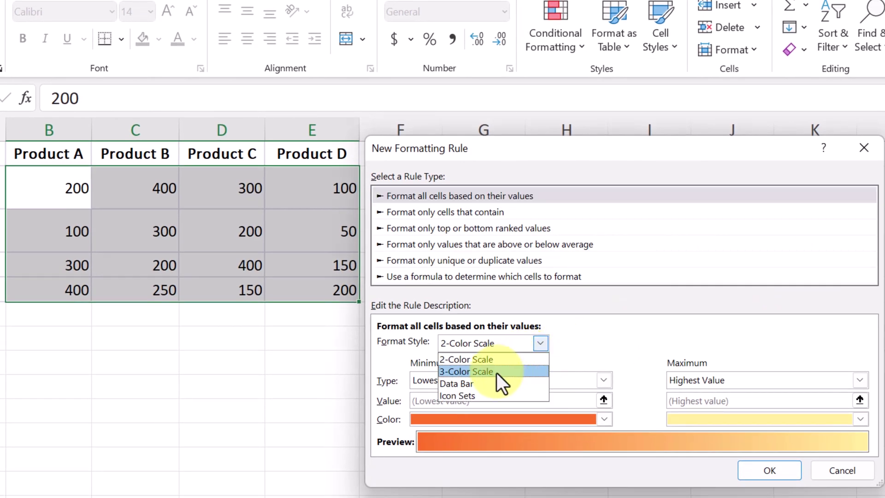
left_click(497, 373)
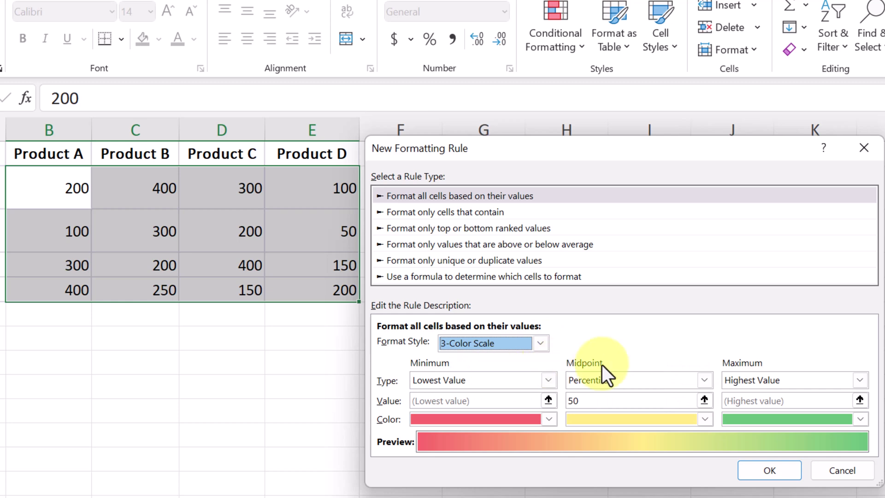
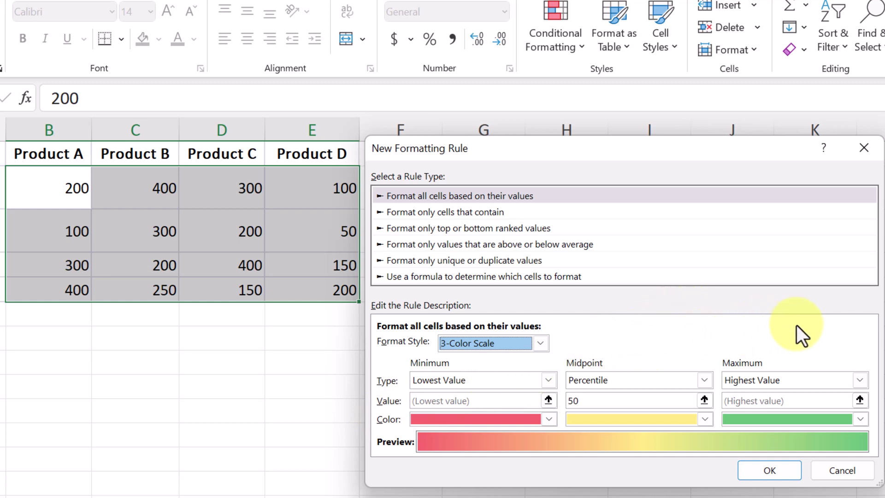
left_click(835, 473)
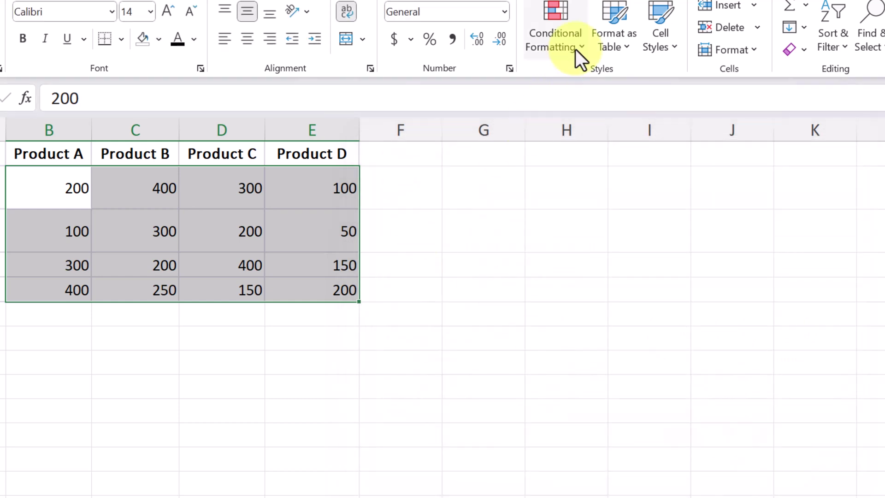
Apply the preset green-yellow-red color scale, with green for high values, to the product values in B2:E5
left_click(575, 49)
mouse_move(609, 220)
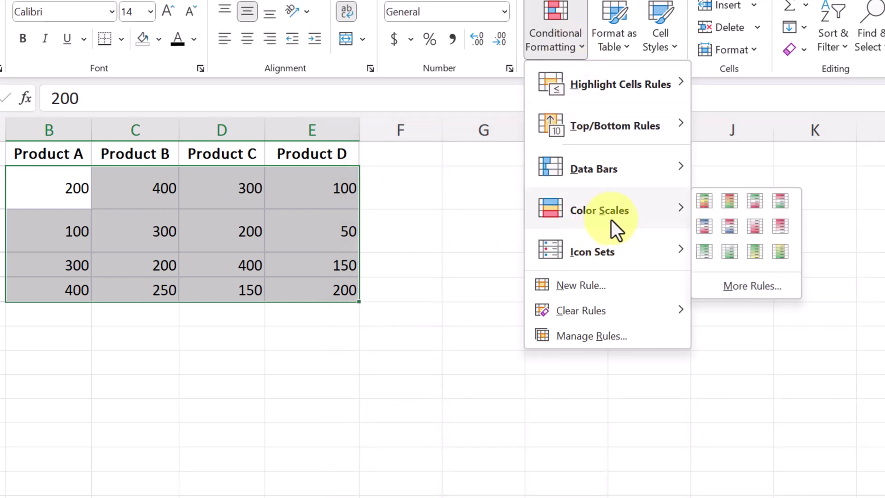
left_click(704, 202)
left_click(452, 270)
left_click(305, 228)
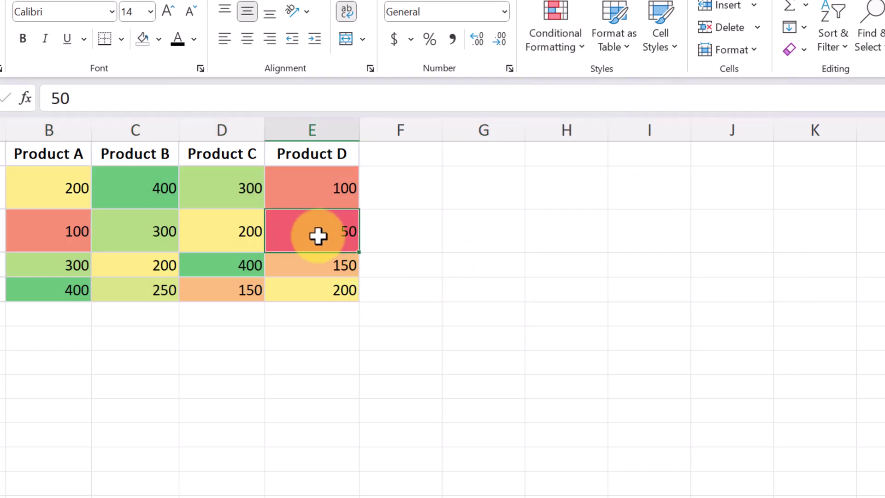
left_click(132, 192)
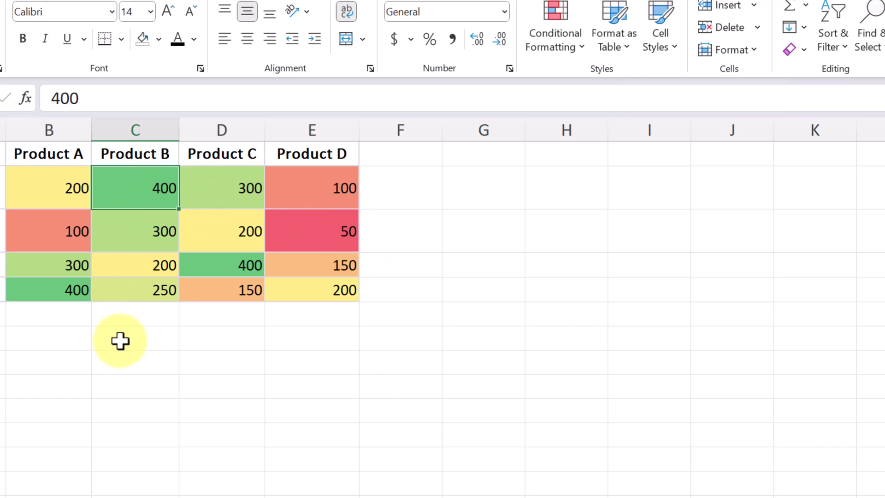
left_click(118, 341)
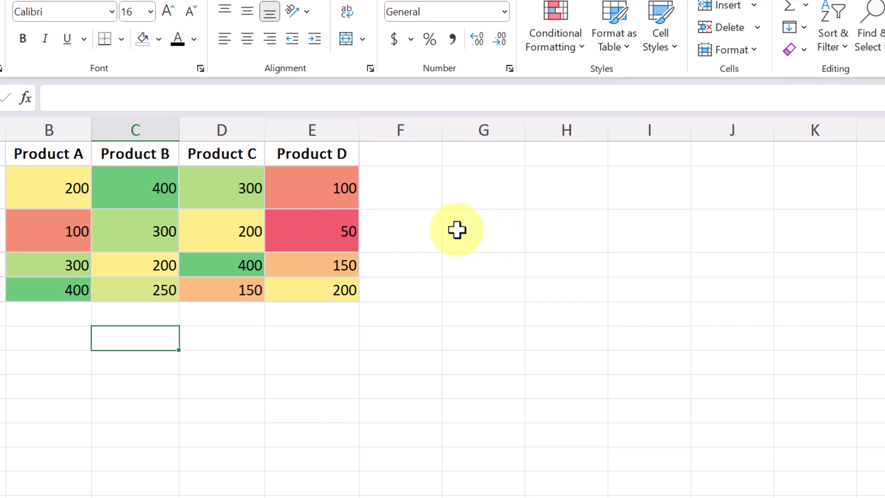
Undo the color scale on the product values
key("ctrl+z")
left_click(131, 308)
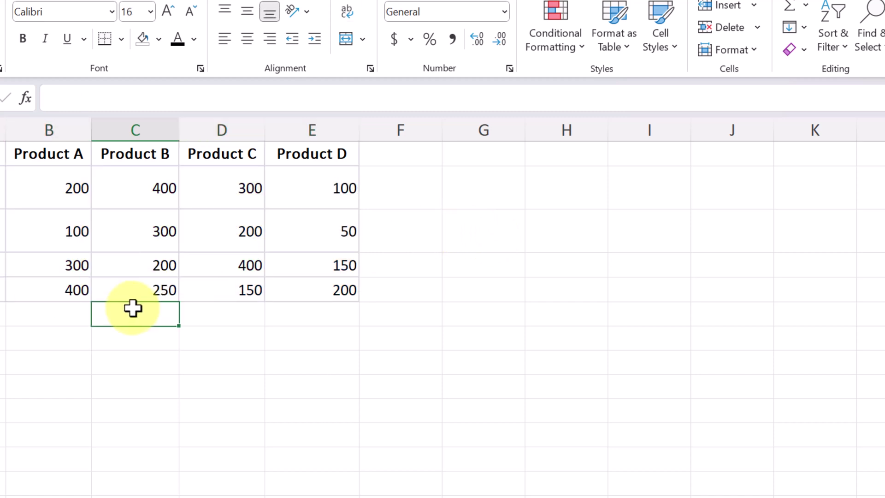
Apply the preset green-yellow-red color scale to only the Product A values in B2:B5
left_click_drag(63, 184, 65, 281)
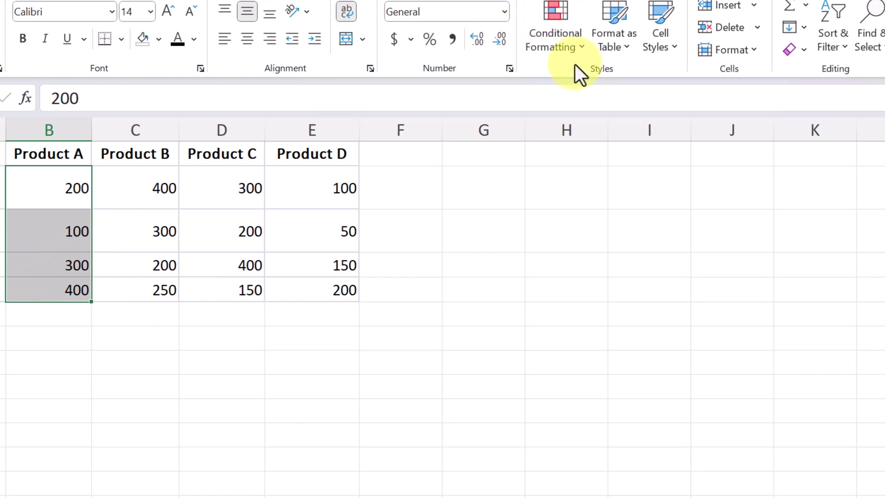
left_click(581, 50)
mouse_move(597, 195)
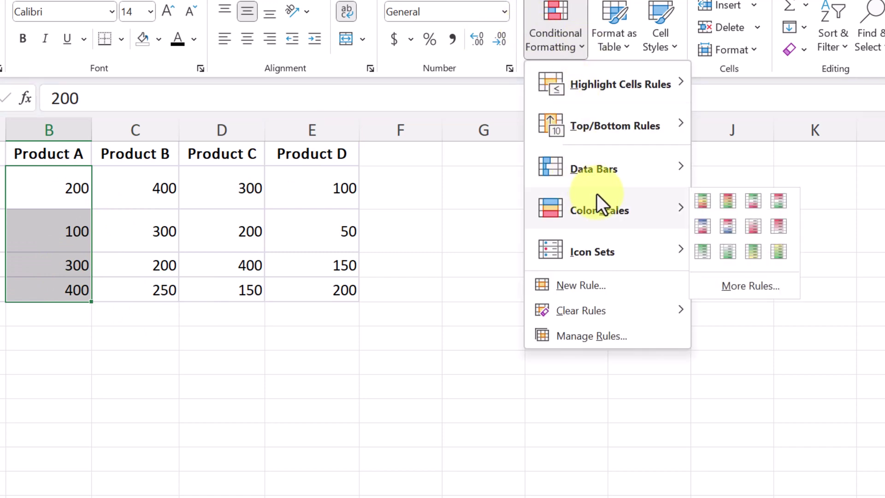
left_click(698, 203)
Apply the preset green-yellow-red color scale, with green for high values, to the Product B values in C2:C5
left_click_drag(148, 189, 162, 285)
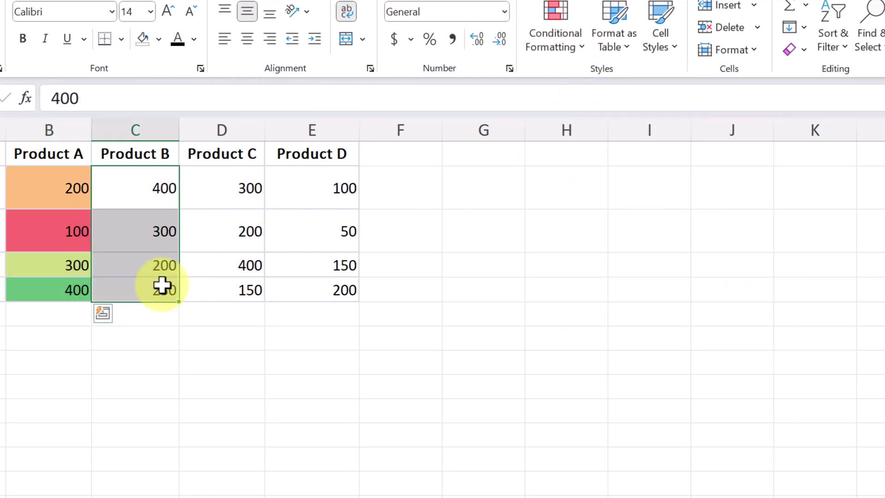
left_click(573, 41)
mouse_move(684, 224)
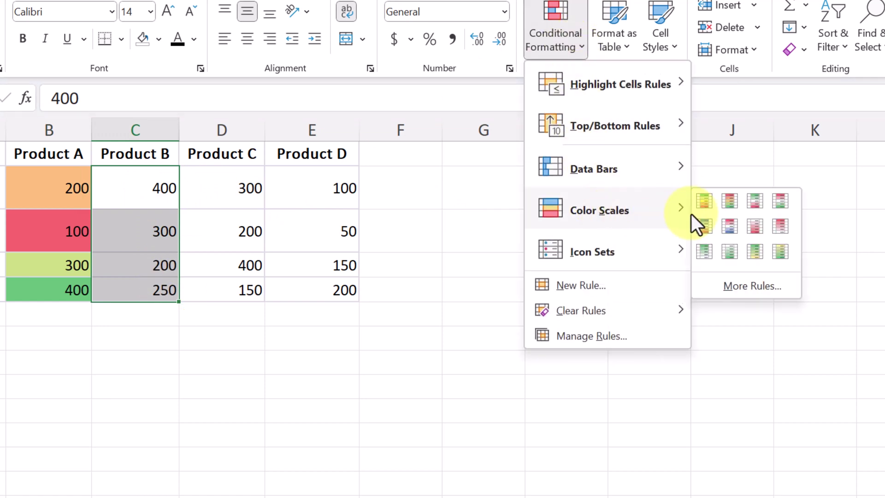
left_click(700, 202)
Apply the preset green-yellow-red color scale to the Product C values in D2:D5
left_click_drag(241, 193, 252, 290)
left_click(576, 54)
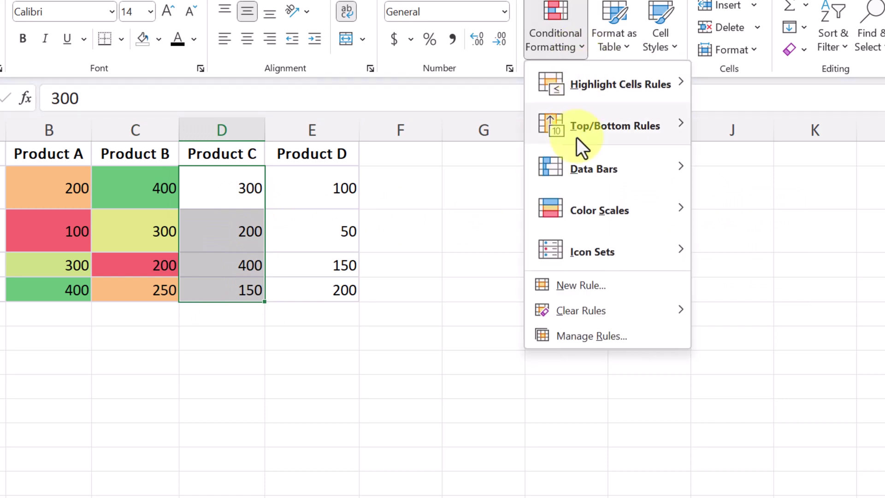
mouse_move(636, 220)
left_click(702, 202)
Apply the preset green-yellow-red color scale to the Product D values in E2:E5
left_click_drag(341, 190, 352, 294)
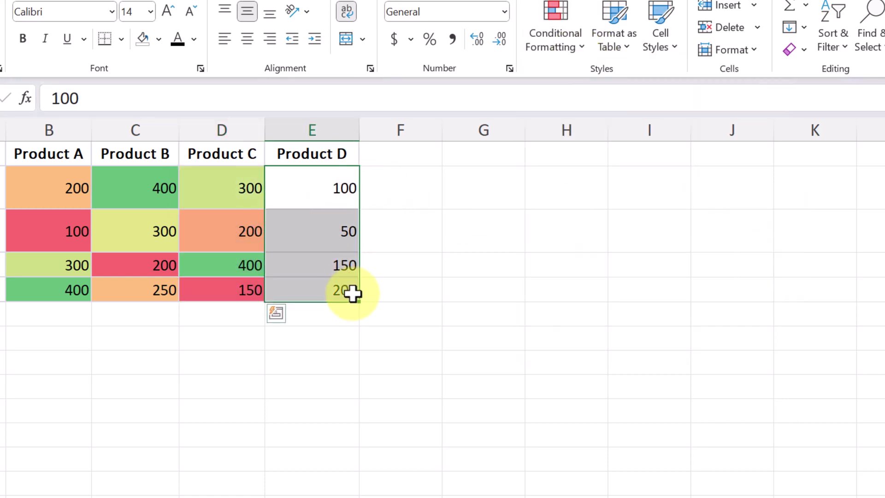
left_click(563, 49)
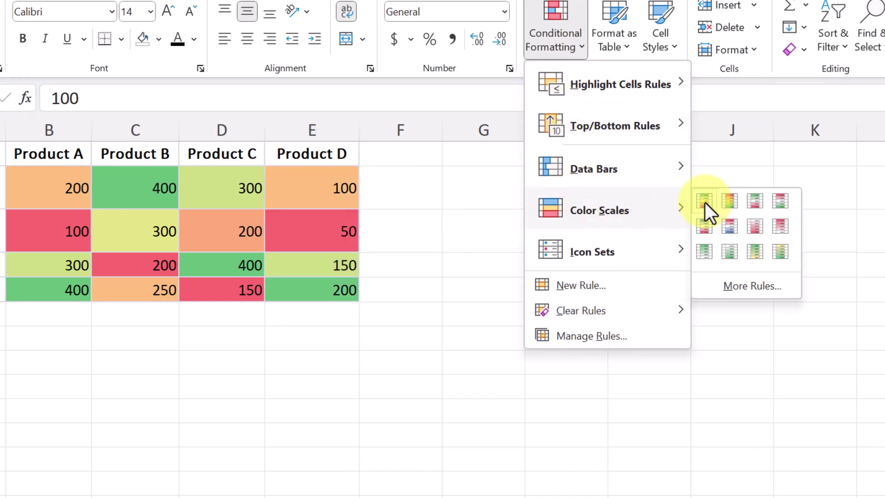
left_click(704, 202)
left_click(193, 368)
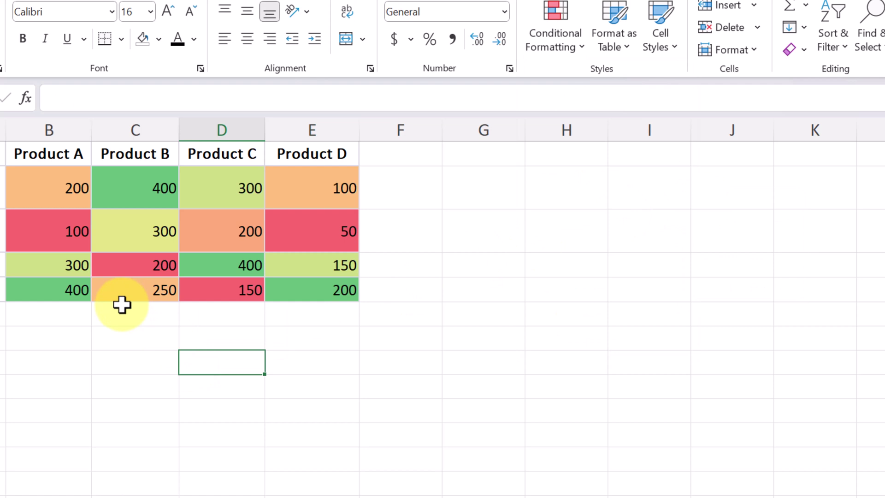
left_click(308, 292)
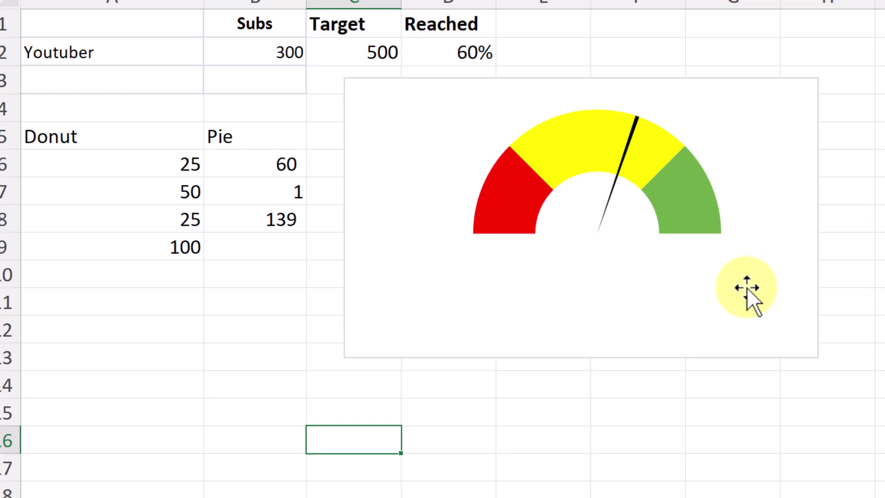
Set the gauge chart's Target in C2 to 1000 and the Subs in B2 to 100
mouse_move(598, 305)
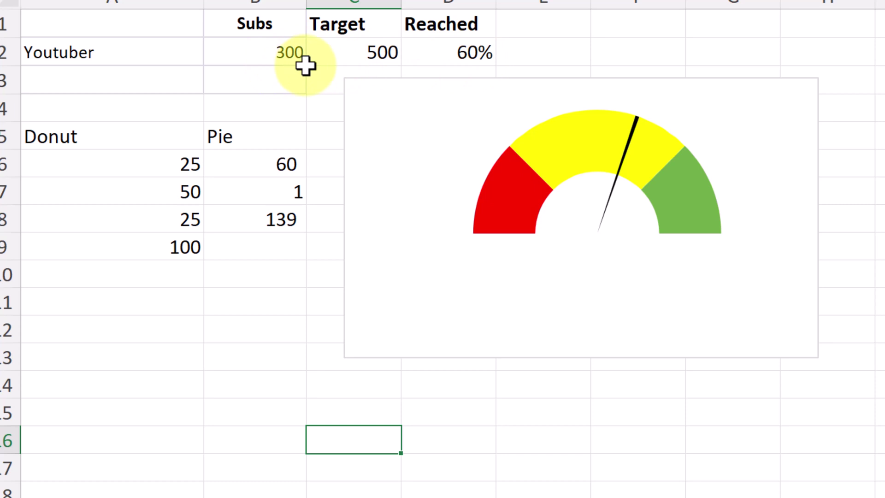
left_click(352, 63)
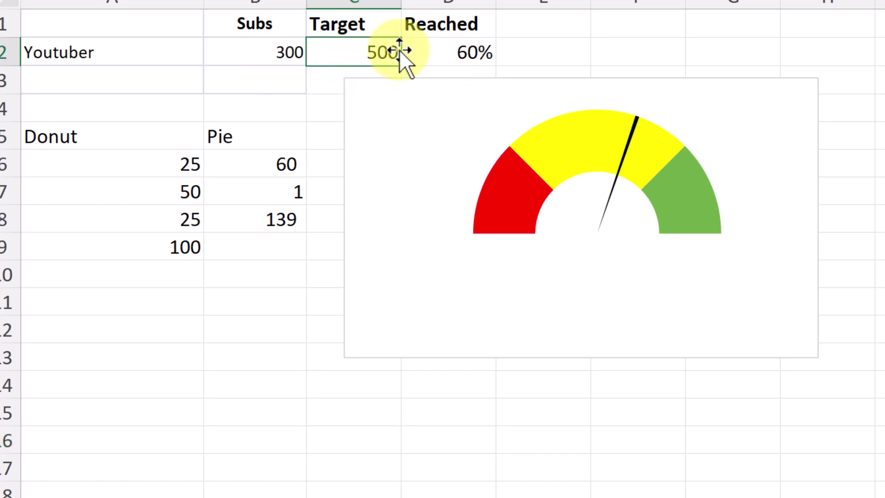
type("1000")
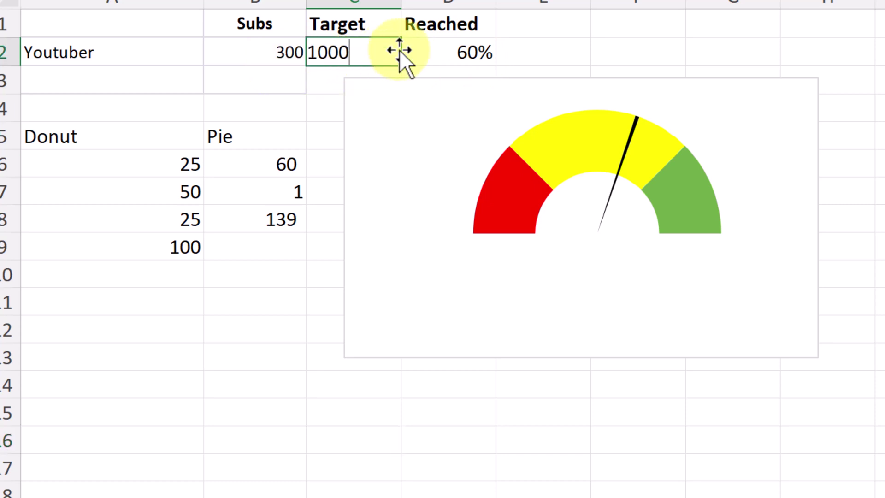
key("Return")
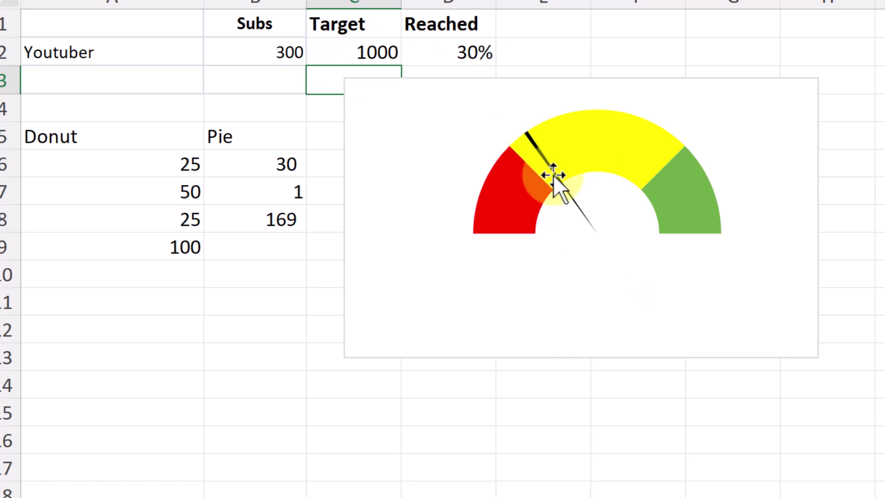
left_click(289, 51)
double_click(289, 51)
key("Return")
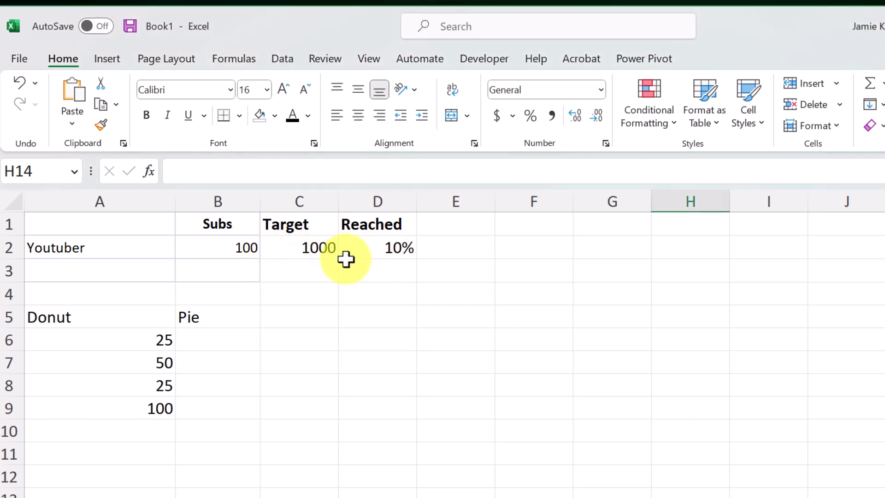
Examine the Reached formula in D2 and the Donut and Pie helper table in A5:B9
left_click(399, 248)
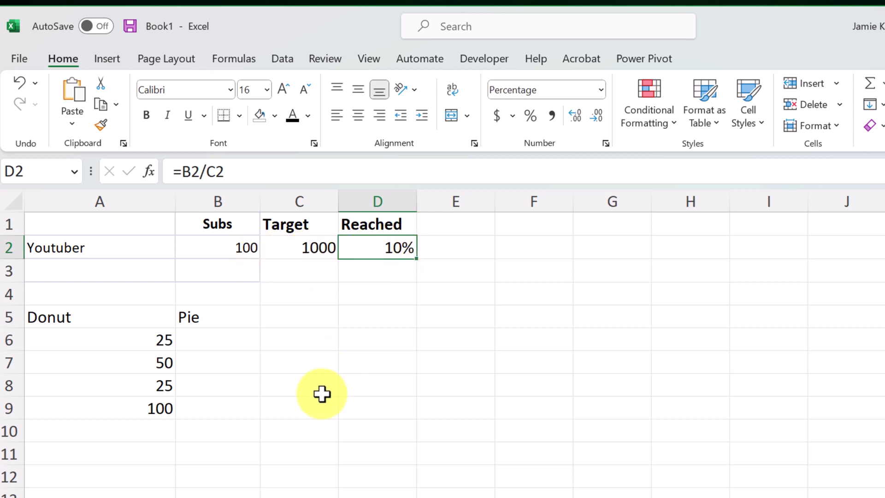
left_click(299, 390)
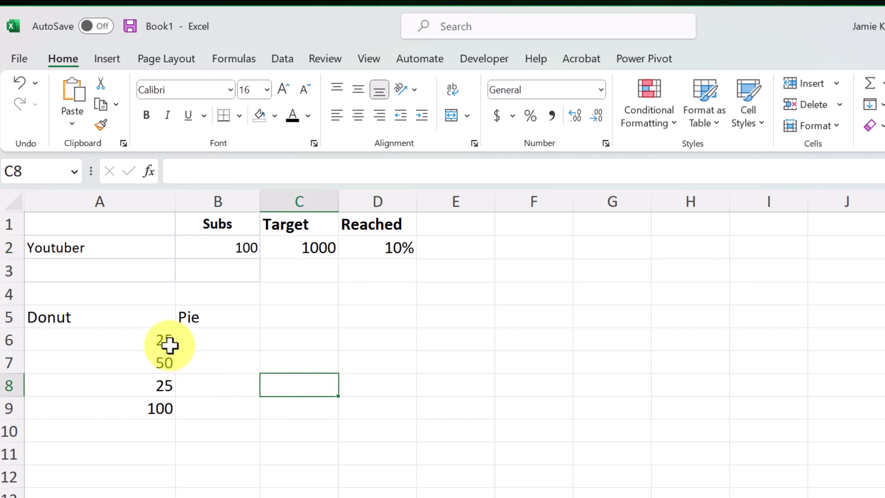
left_click(87, 317)
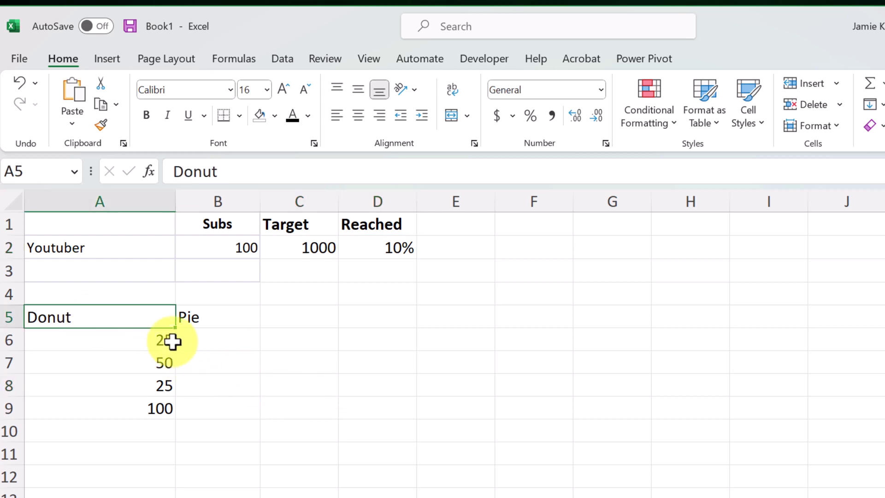
left_click(219, 321)
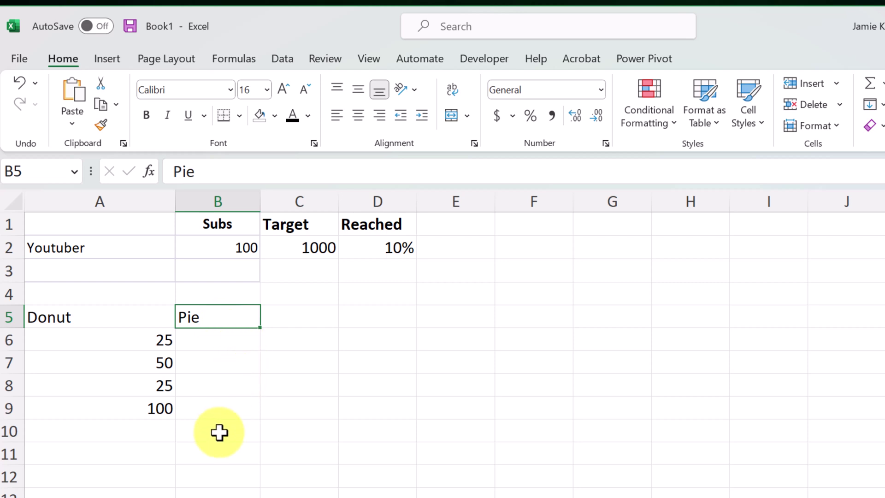
left_click(162, 342)
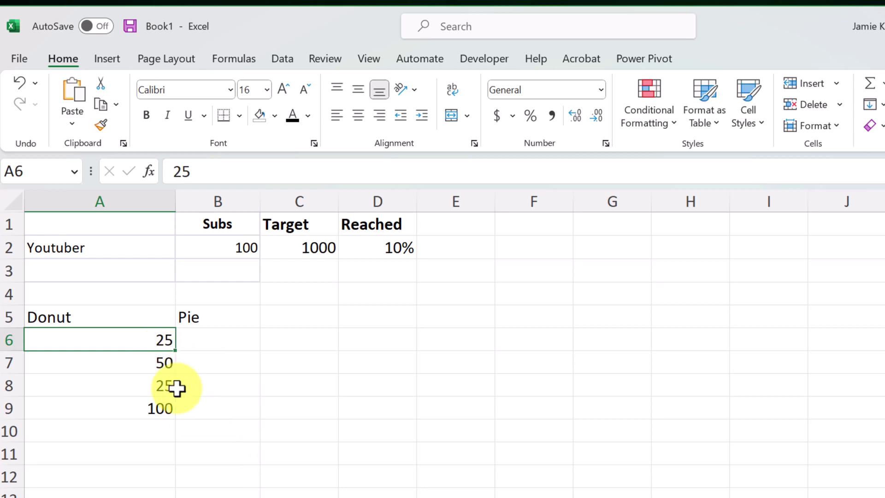
left_click(154, 409)
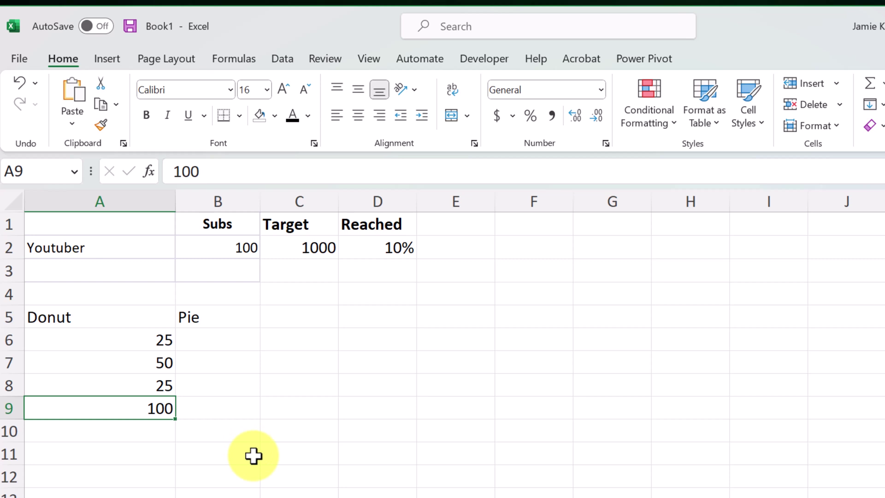
Enter the formula =D2*100 in B6 as the first Pie value
left_click(215, 345)
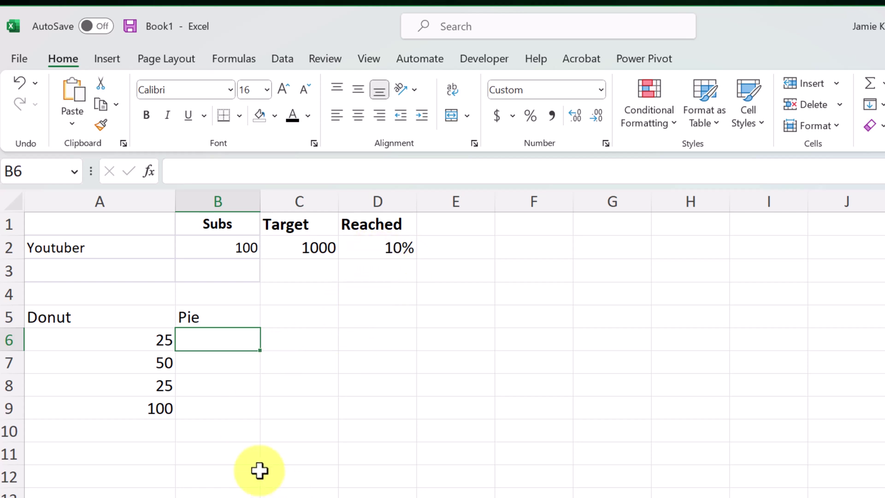
type("=")
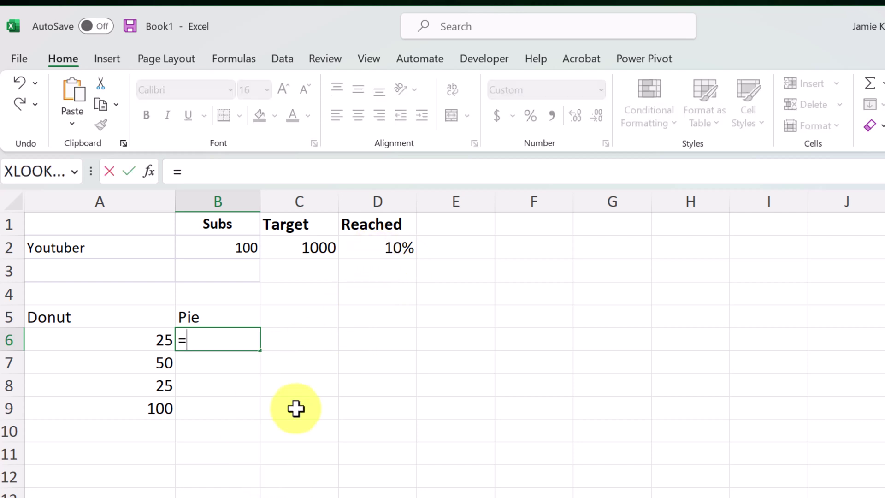
left_click(391, 248)
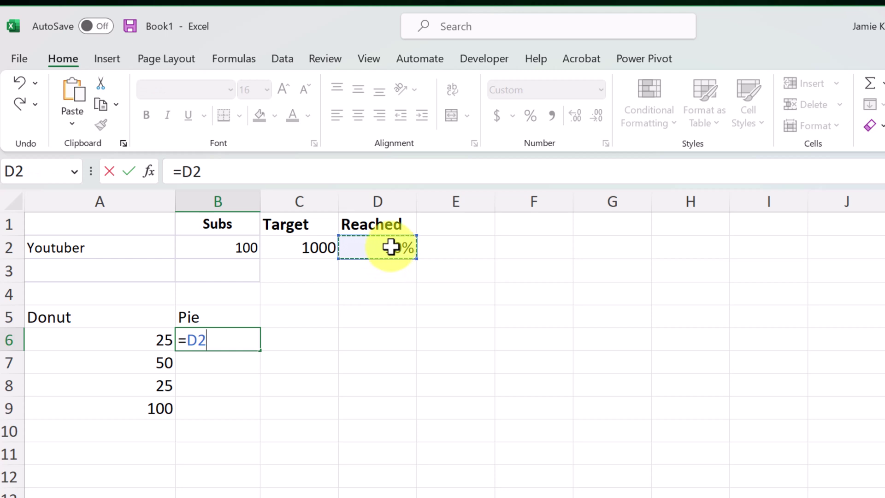
type("8")
key("BackSpace")
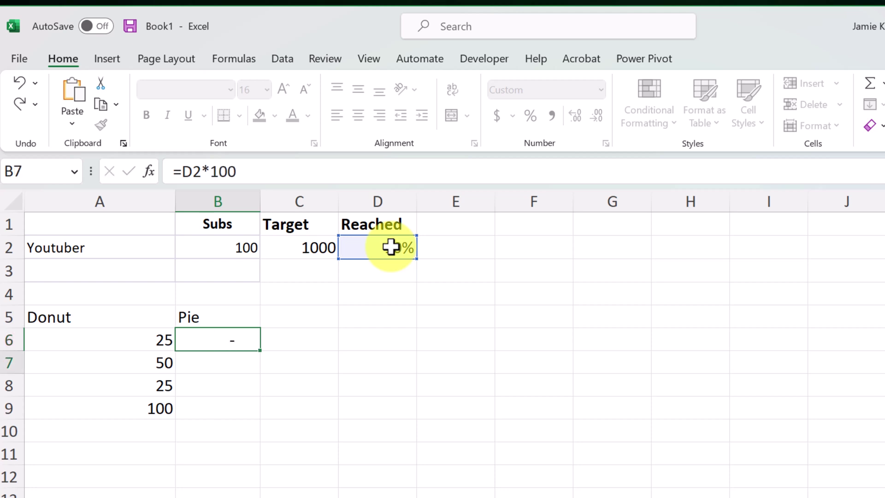
key("Return")
left_click(247, 333)
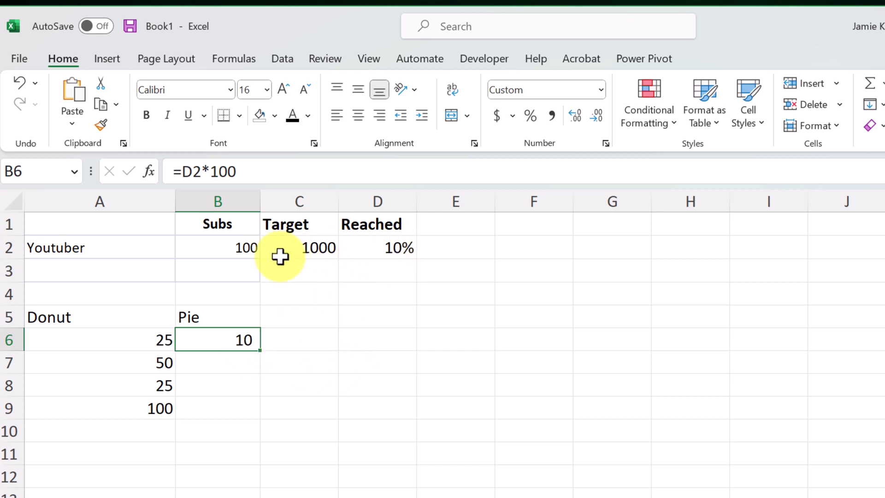
Set the Subs value in B2 to 200
left_click(249, 252)
type("20")
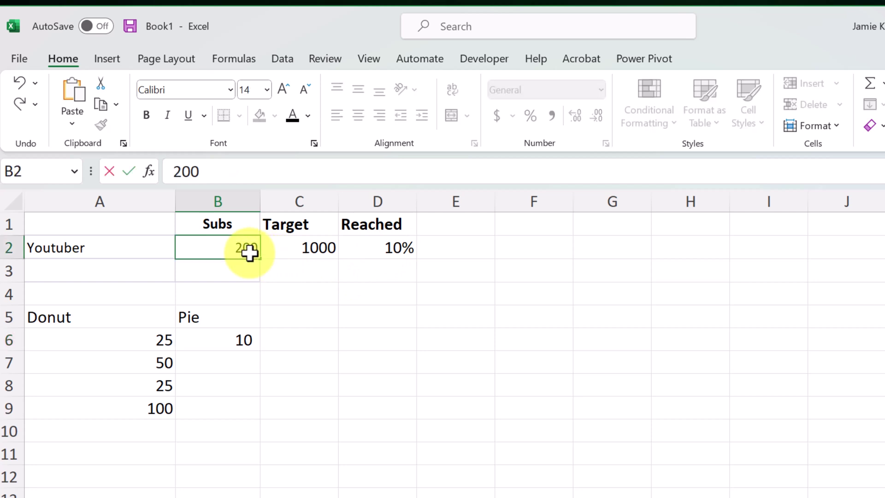
key("Return")
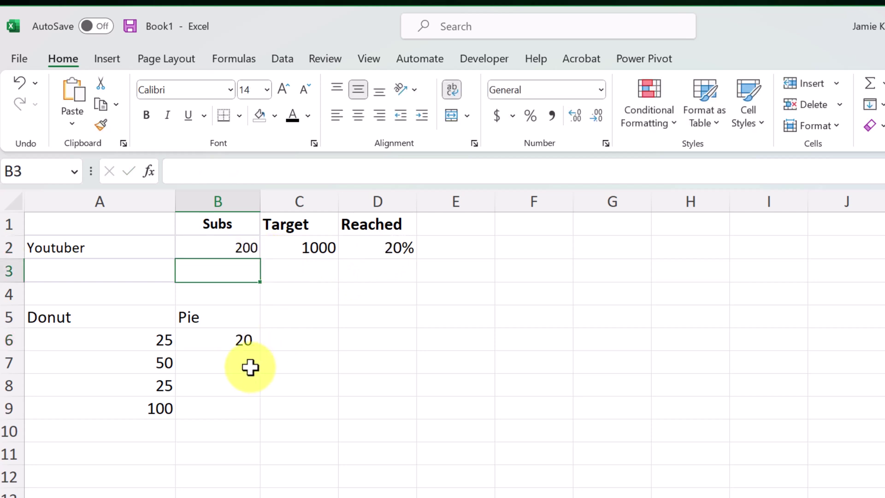
Enter 1 in B7 as the second Pie value
left_click(249, 367)
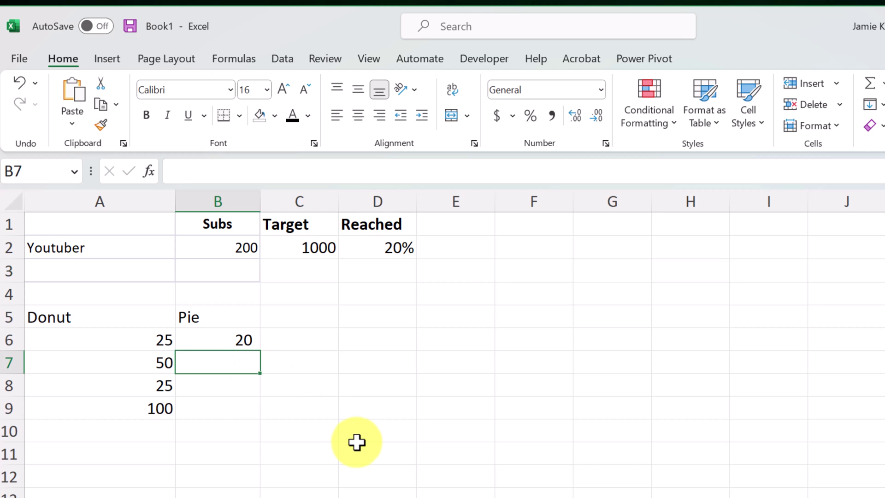
type("1")
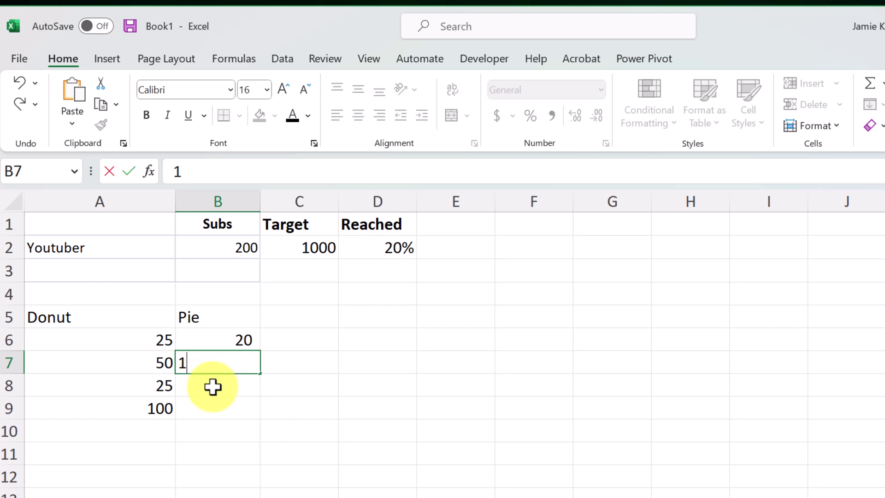
key("Return")
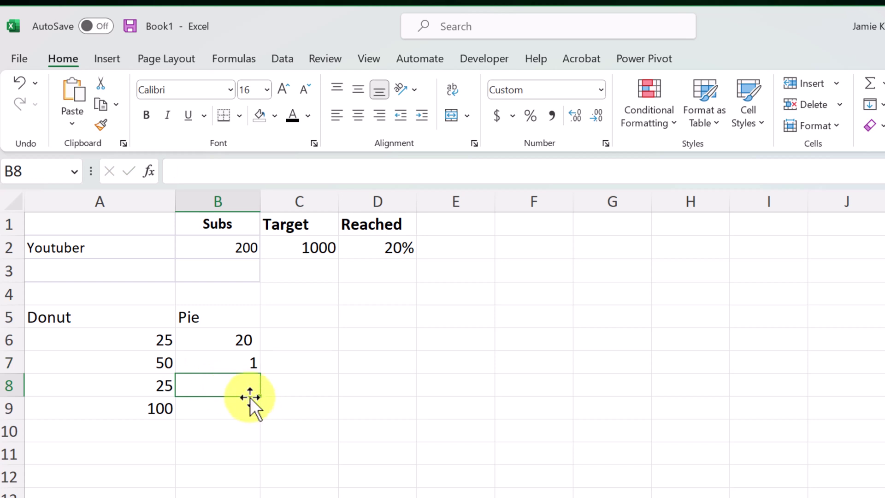
Enter the formula =200-B6-B7 in B8 as the third Pie value
type("=")
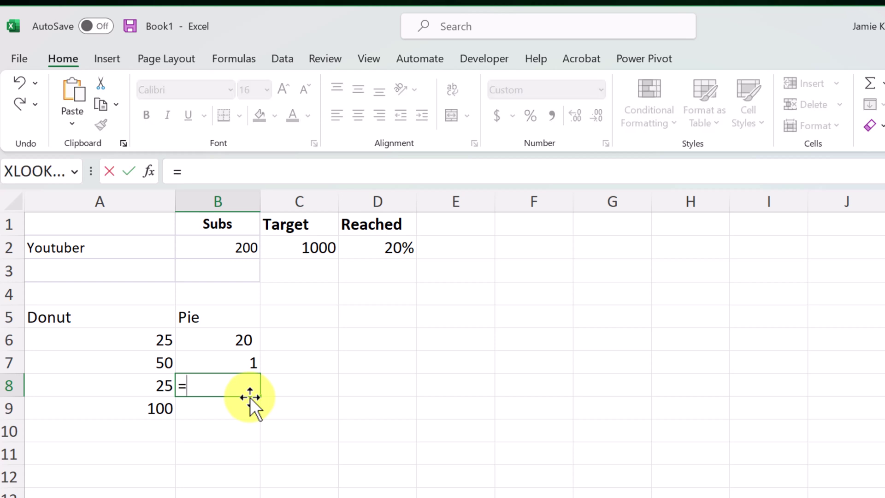
type("200")
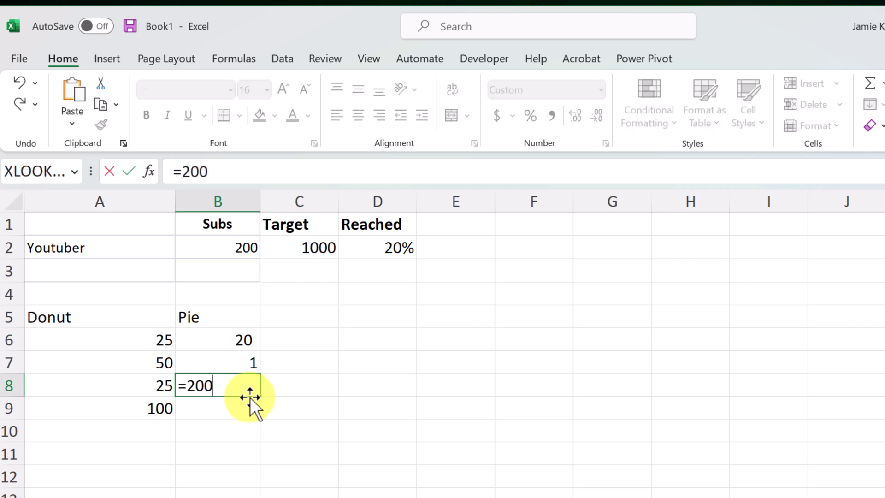
type("-")
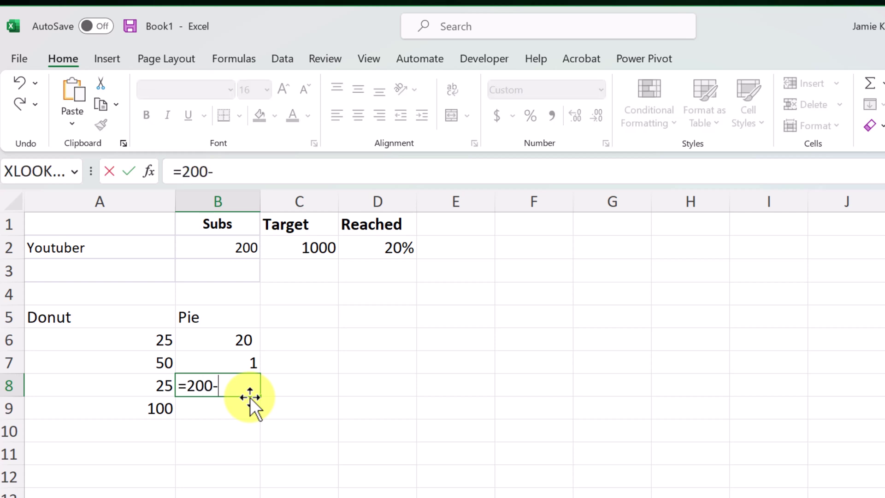
left_click(239, 342)
type("-")
left_click(243, 364)
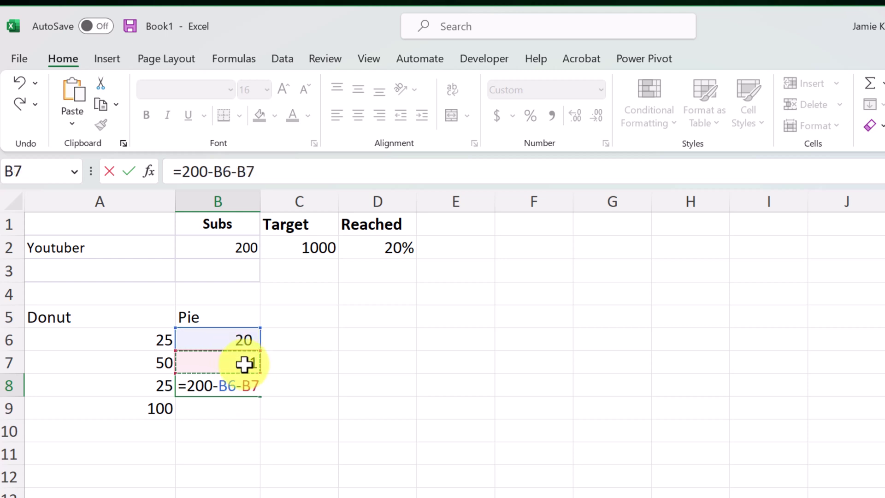
key("Return")
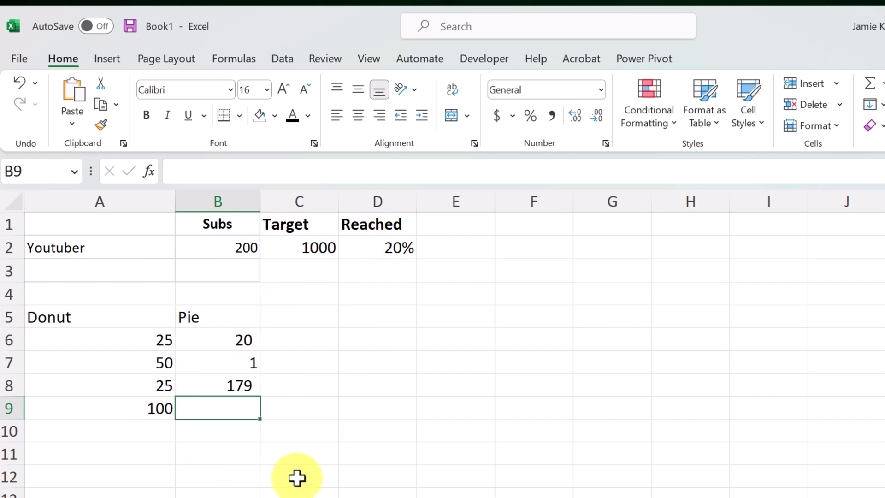
Start a custom combo chart from the Donut and Pie data in A5:B9
left_click(316, 451)
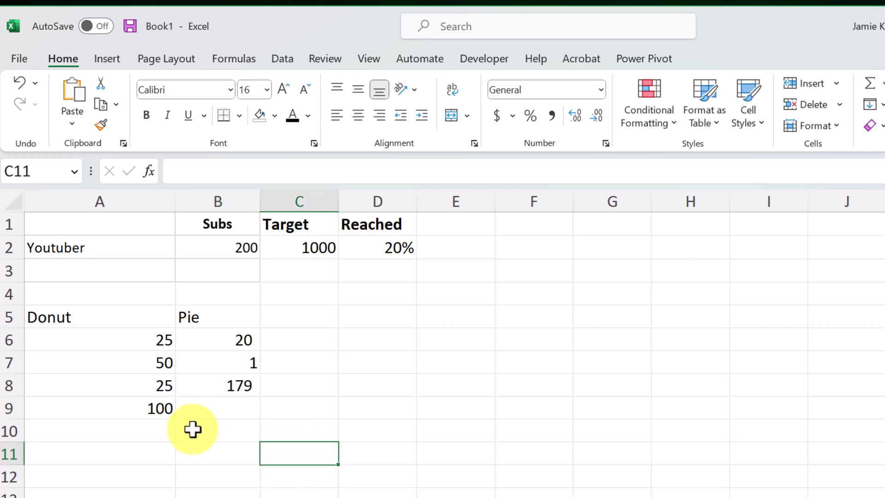
left_click_drag(96, 325, 193, 408)
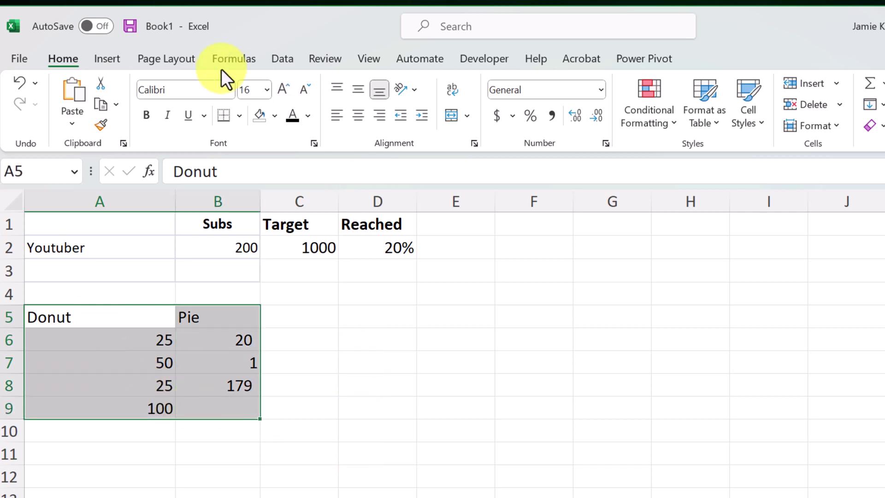
left_click(112, 63)
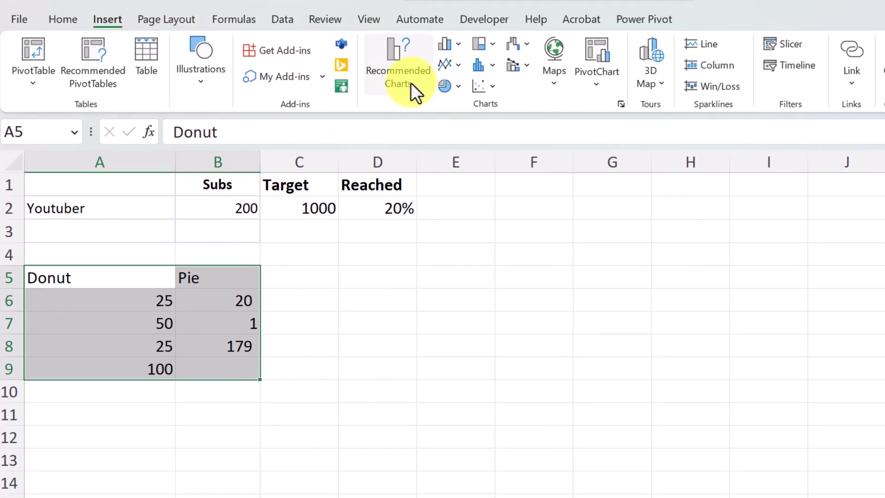
left_click(526, 60)
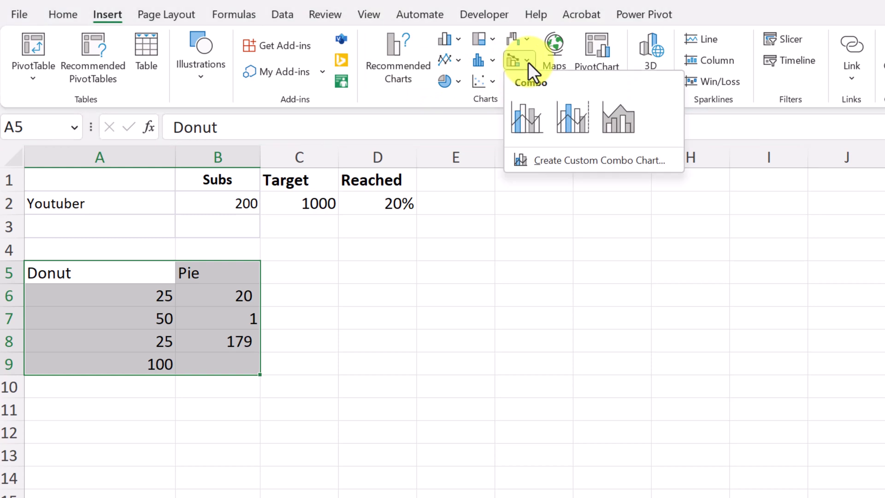
left_click(563, 160)
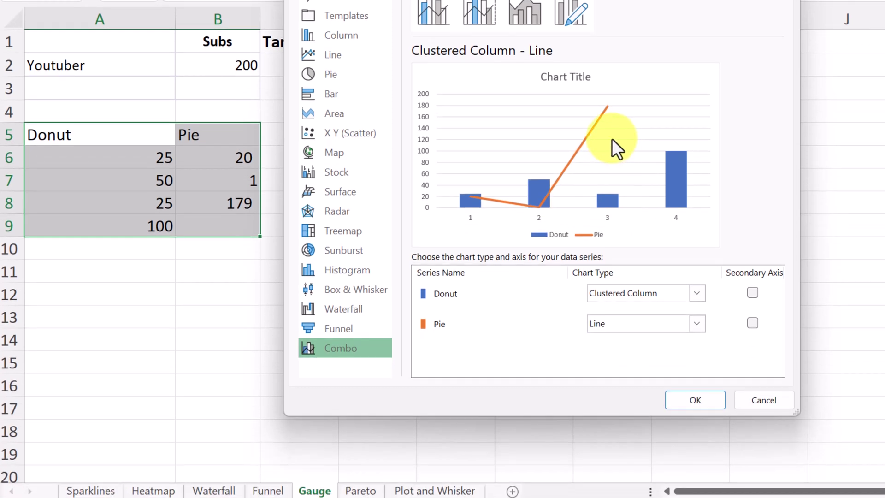
Set the chart type of the Donut series to Doughnut in the combo chart settings
left_click(696, 293)
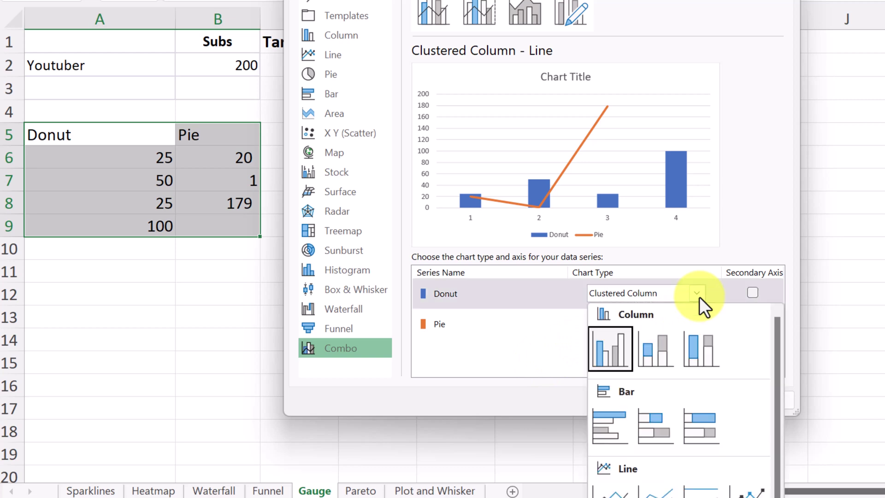
scroll(697, 185, "down", 3)
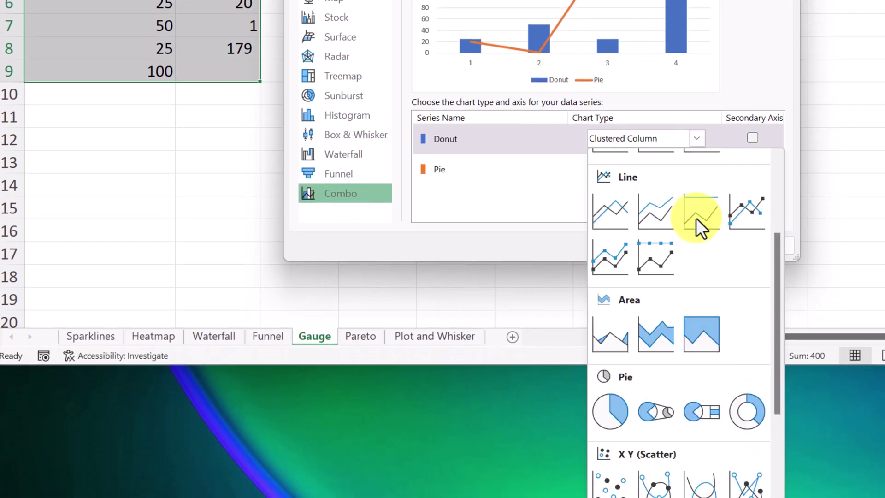
scroll(696, 217, "down", 3)
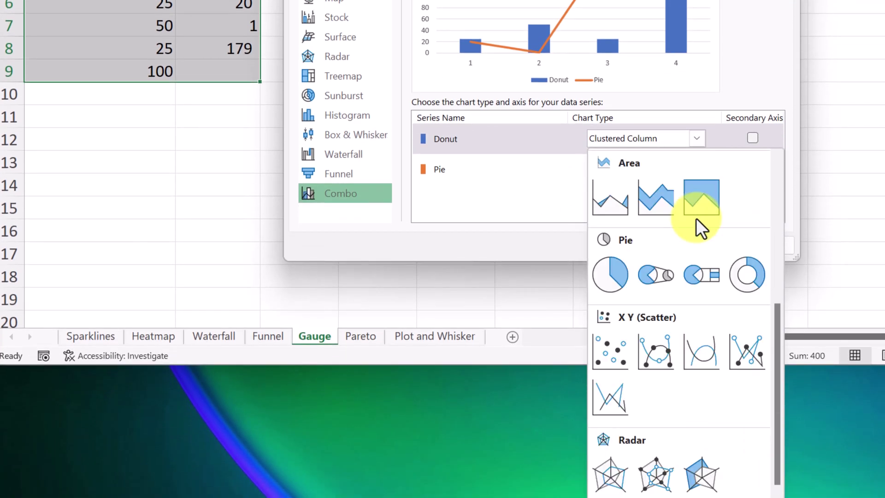
left_click(748, 289)
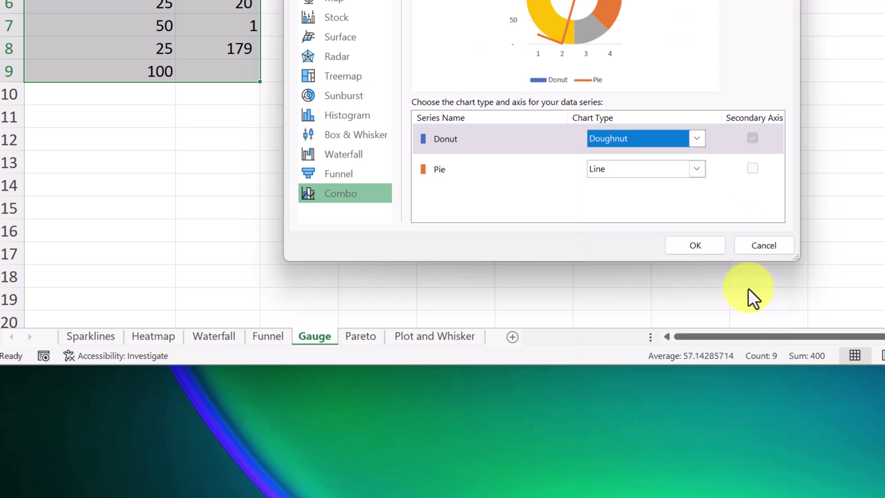
Set the Pie series to the Pie chart type on the secondary axis and place the new combo chart beside the data
left_click(615, 174)
scroll(645, 284, "down", 3)
left_click(619, 302)
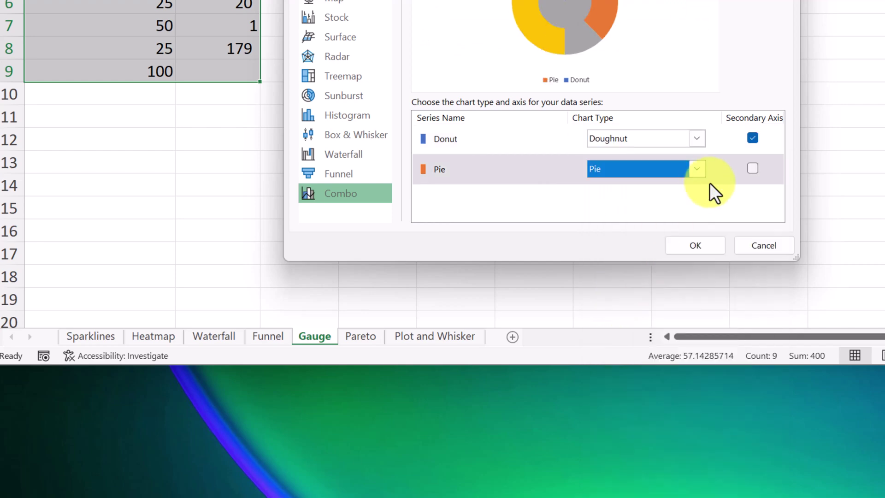
left_click(751, 170)
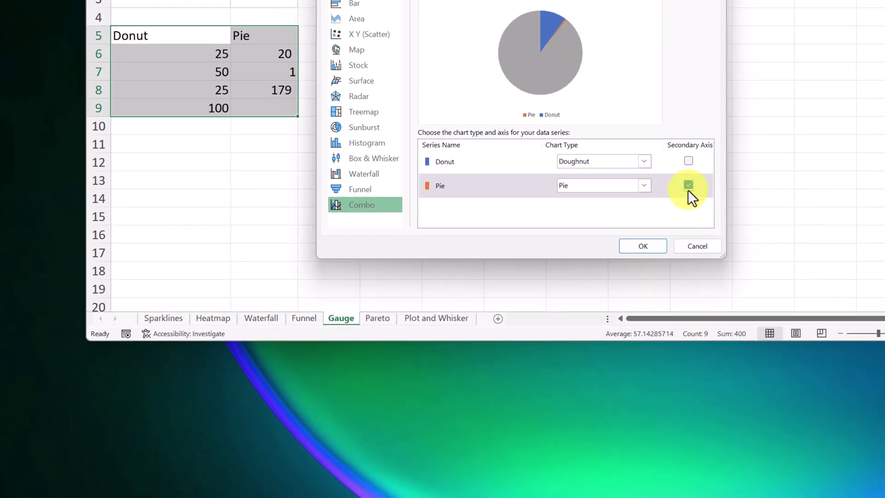
left_click(645, 247)
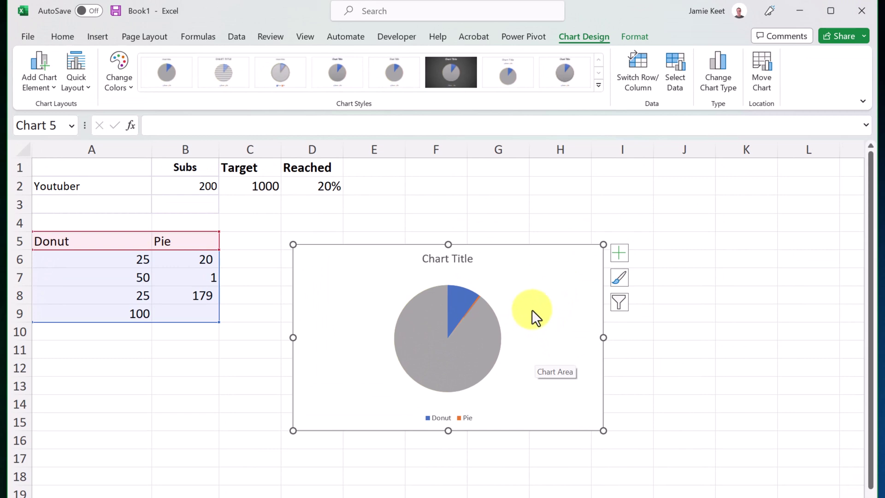
left_click_drag(526, 296, 499, 267)
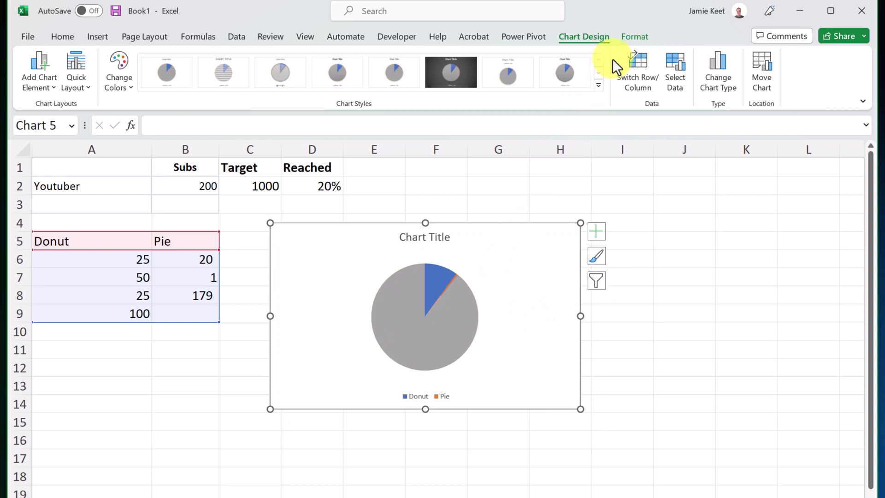
Set the angle of first slice of the chart's Pie series to 270°
left_click(633, 36)
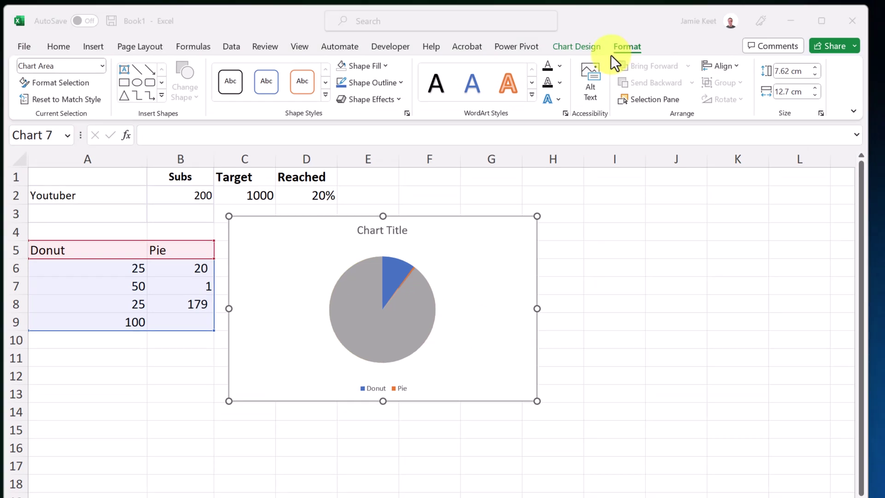
left_click(103, 67)
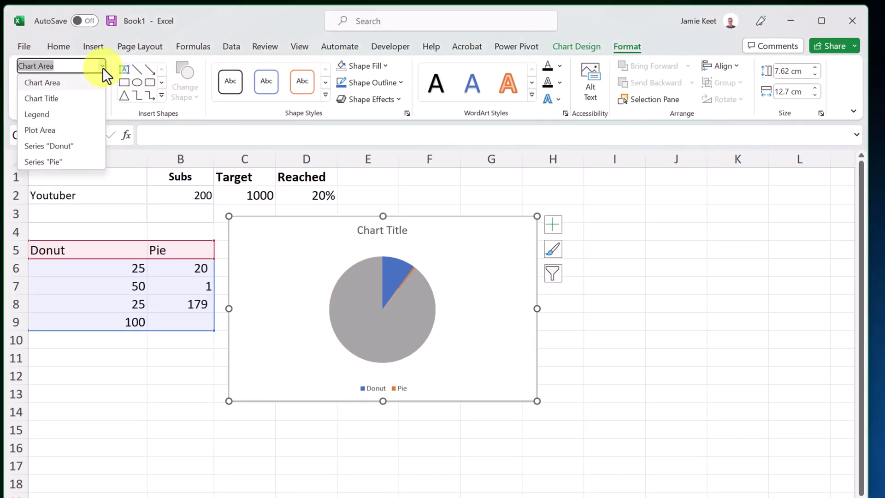
left_click(59, 161)
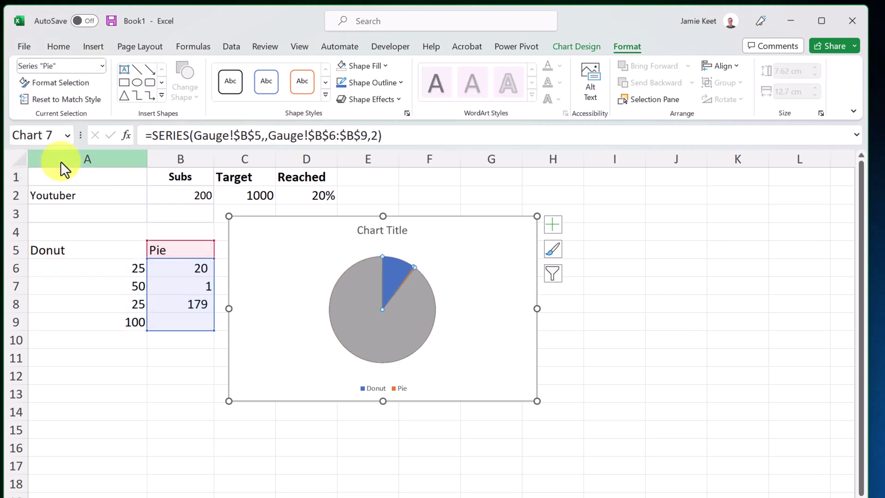
left_click(70, 84)
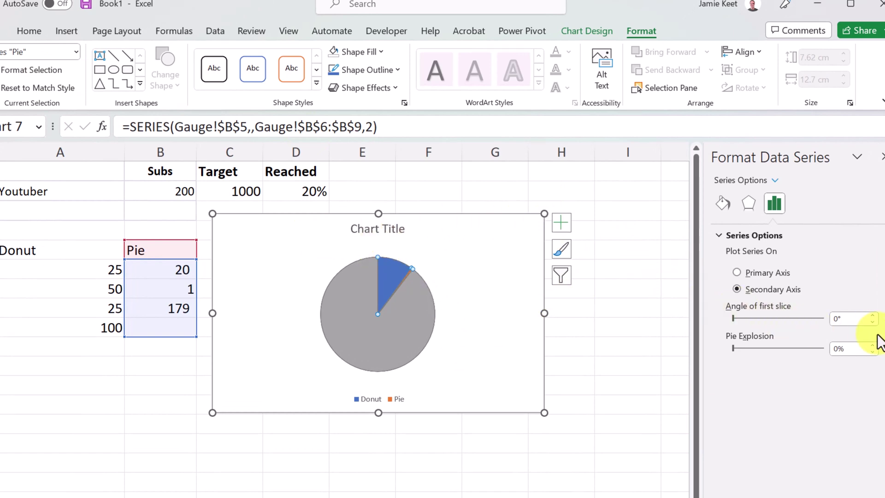
left_click(847, 321)
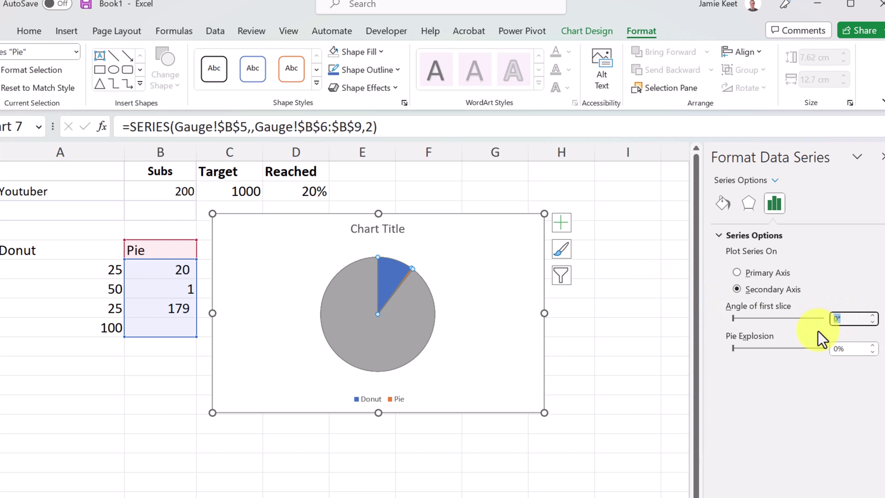
type("270")
key("Return")
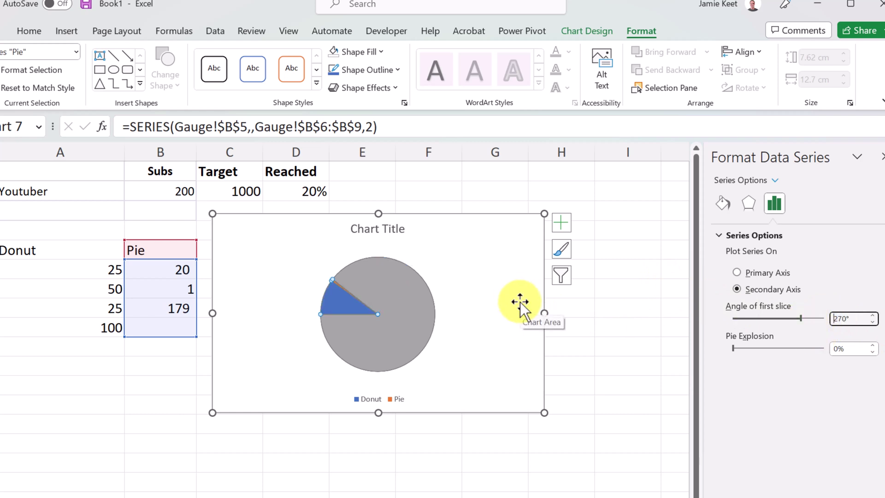
Remove the shape fill from the first slice (Point 1) of the Pie series
left_click(334, 302)
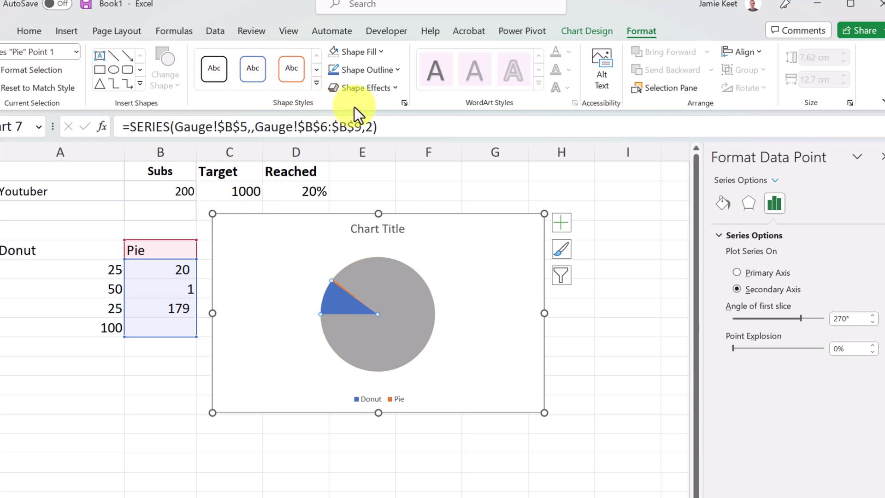
left_click(383, 51)
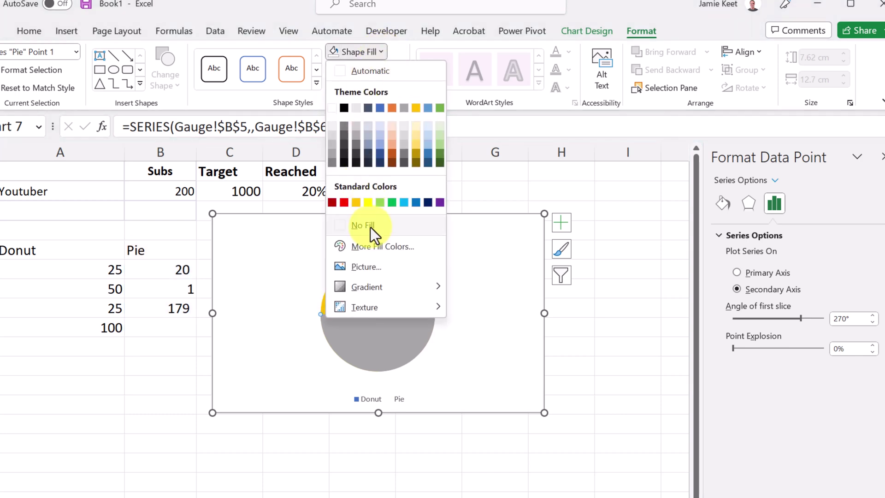
left_click(355, 203)
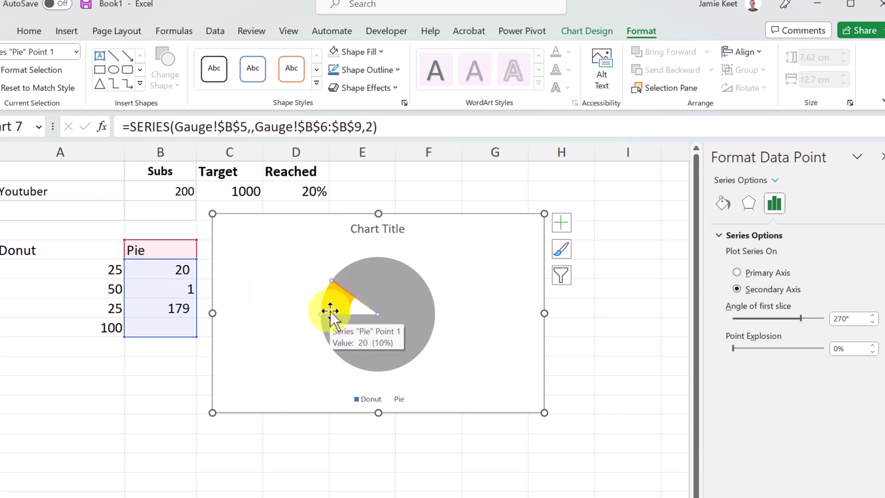
Fill the thin second slice (Point 2) of the Pie series with black as the gauge needle
key("ctrl+Right")
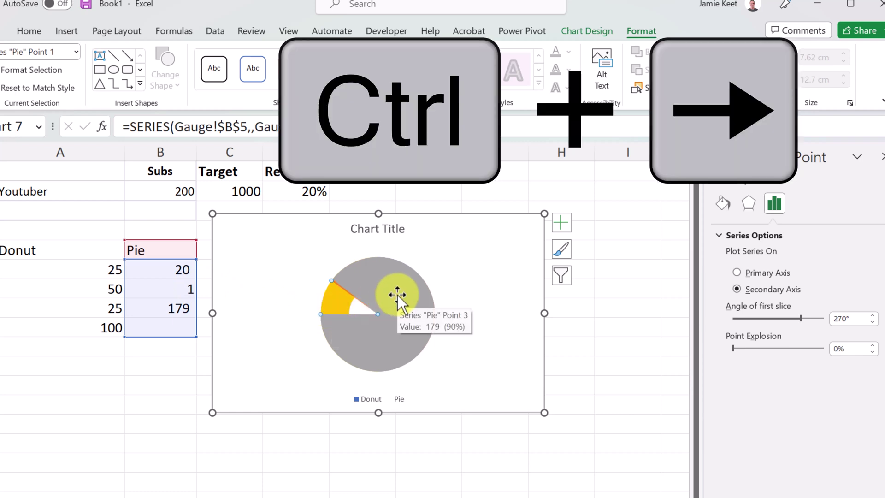
key("ctrl+Right")
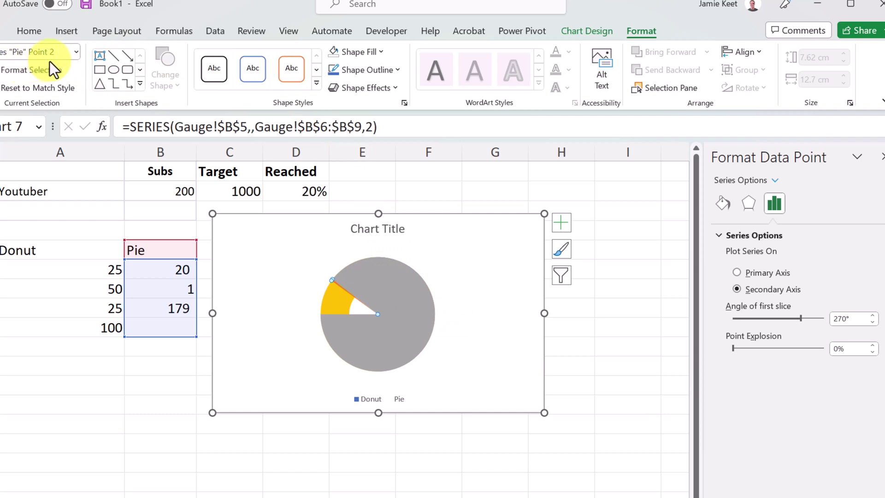
left_click(383, 52)
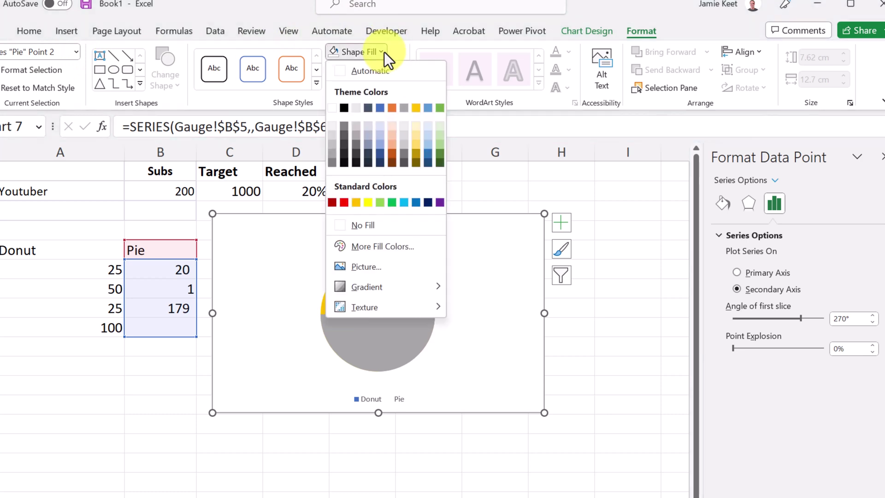
left_click(344, 108)
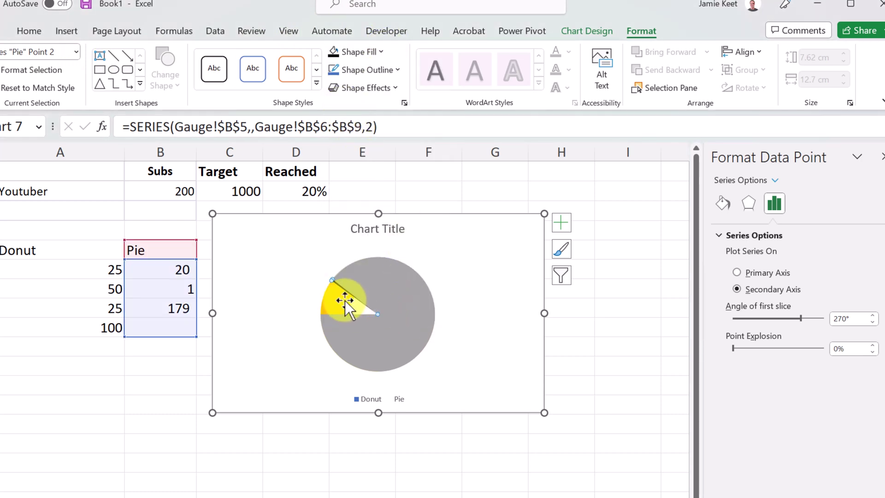
Apply No Fill to the large third slice (Point 3) of the Pie series
left_click(393, 285)
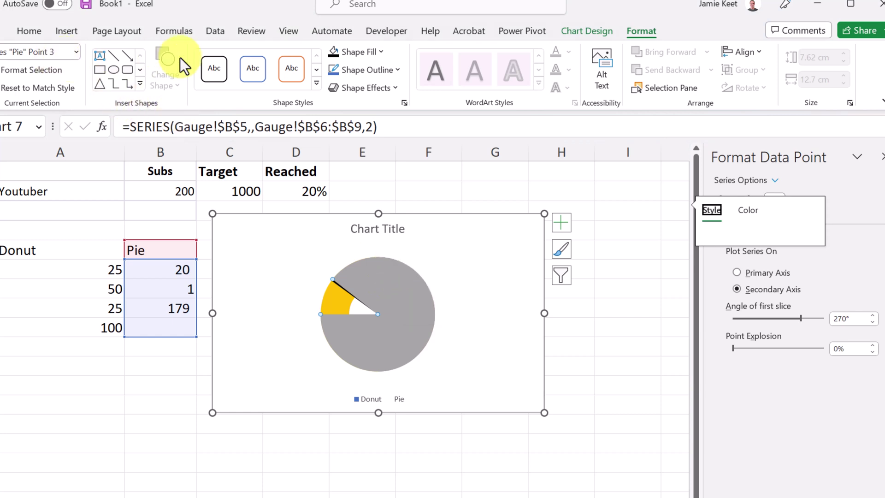
left_click(382, 52)
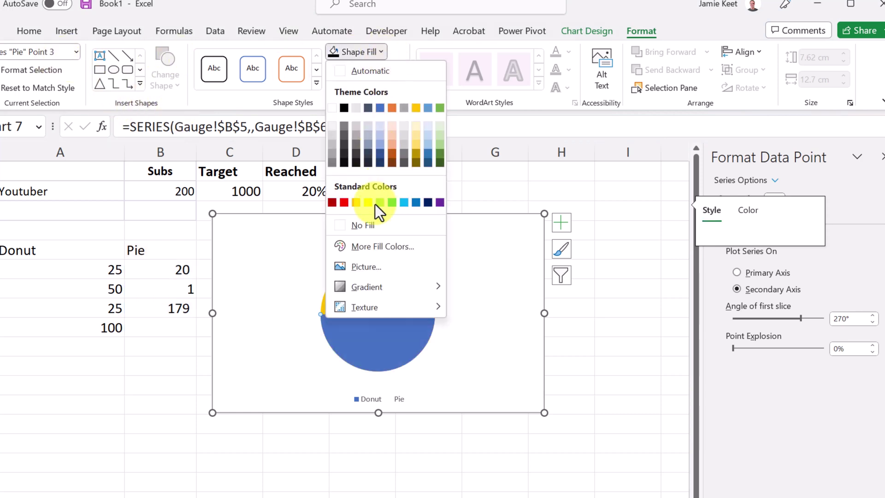
left_click(374, 231)
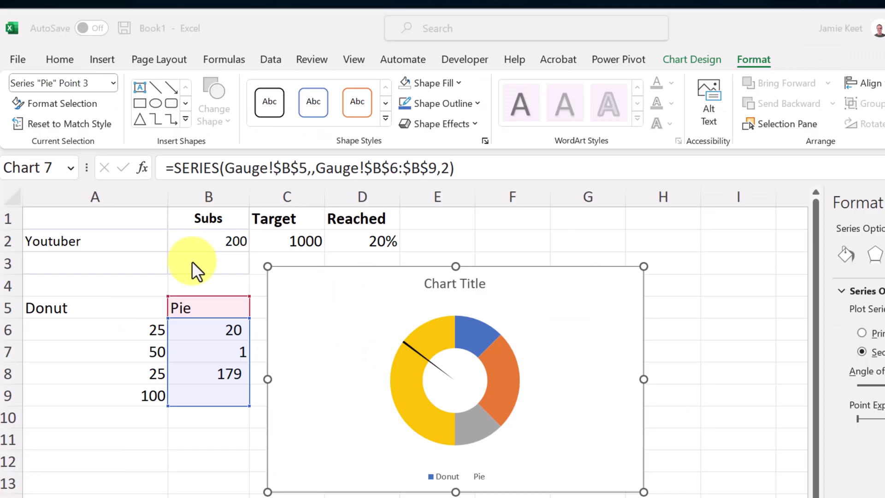
Set the angle of first slice of the Donut series to 270° and select the chart area
left_click(112, 81)
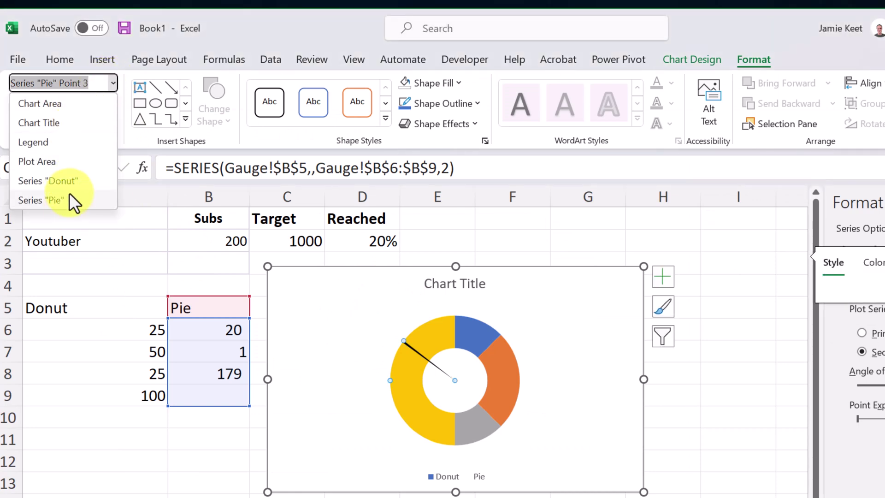
left_click(73, 184)
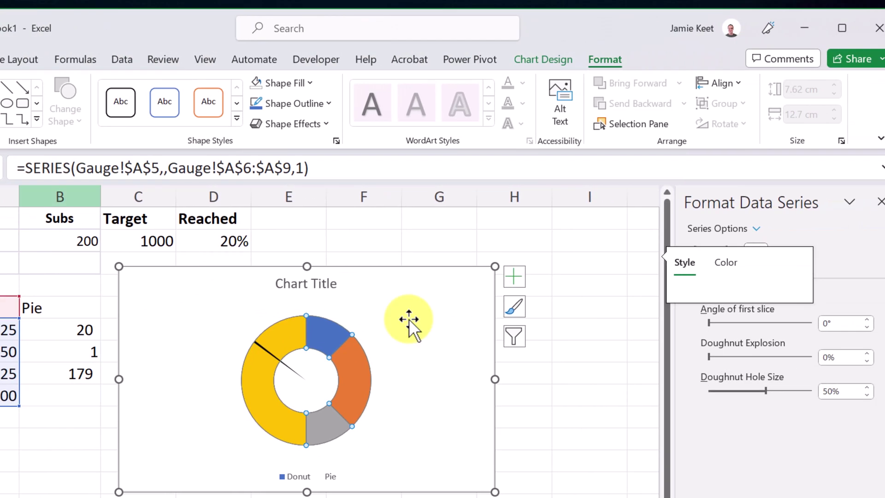
double_click(837, 322)
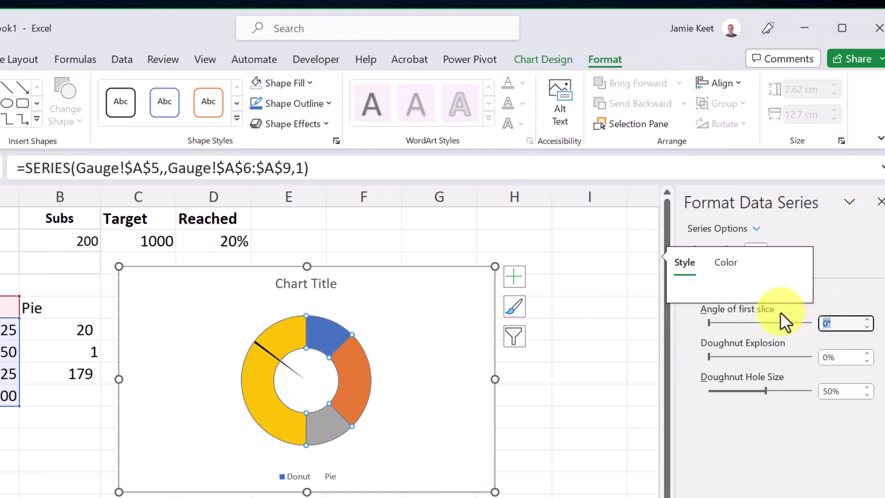
type("270")
key("Return")
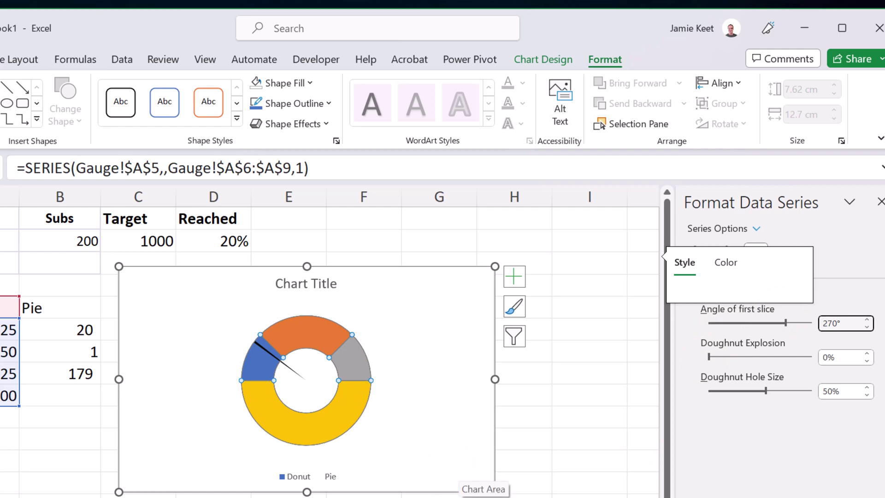
key("Escape")
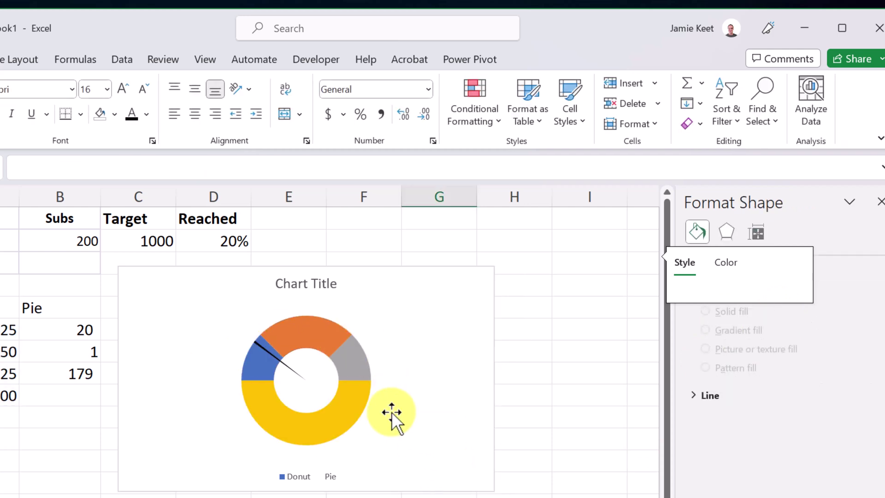
left_click(418, 435)
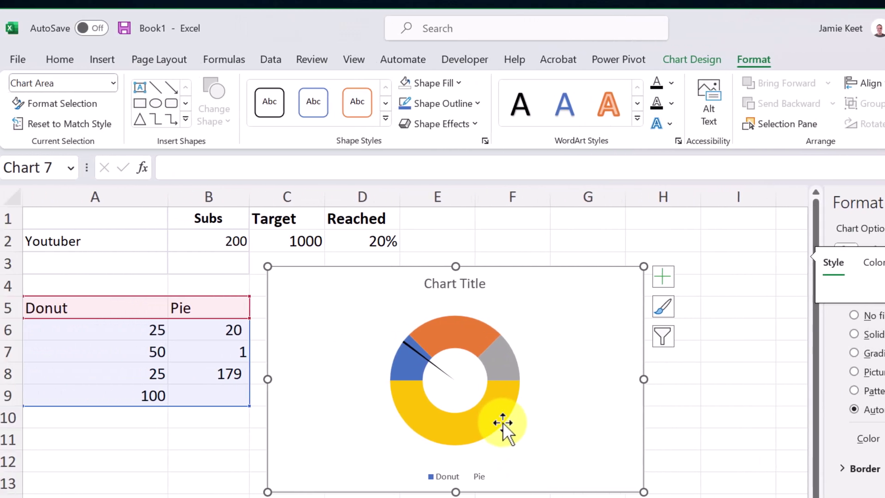
left_click(349, 416)
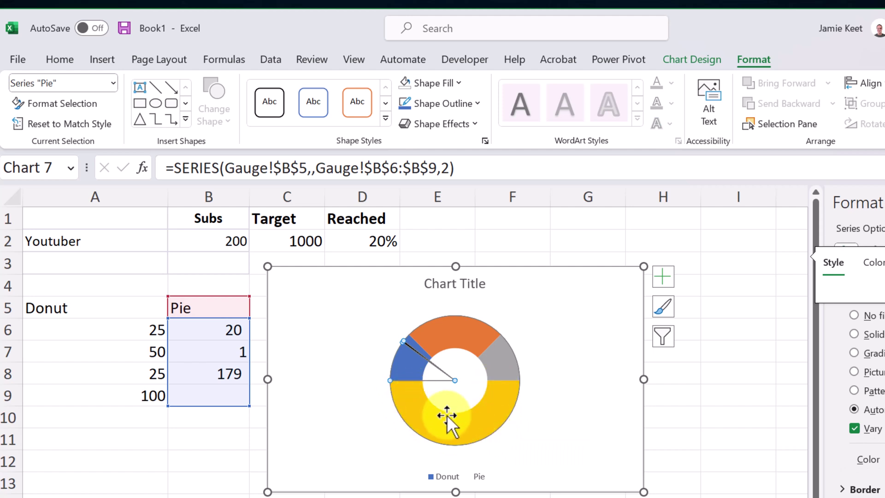
left_click(112, 85)
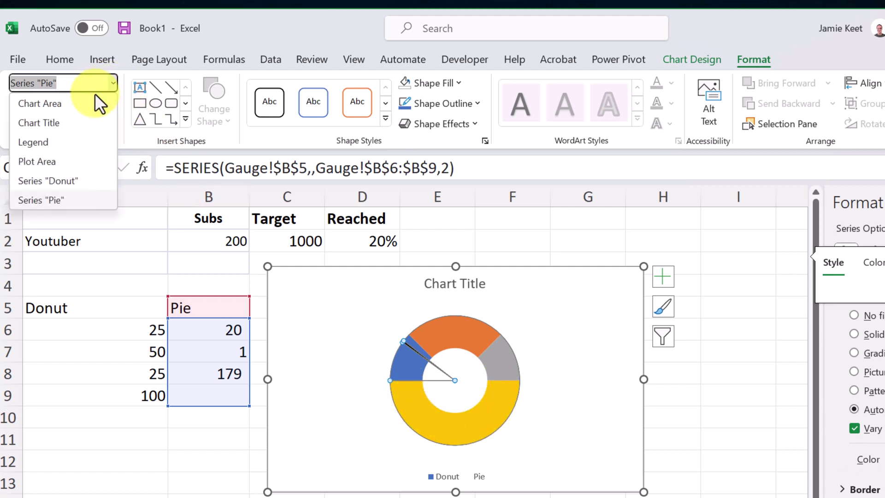
left_click(66, 184)
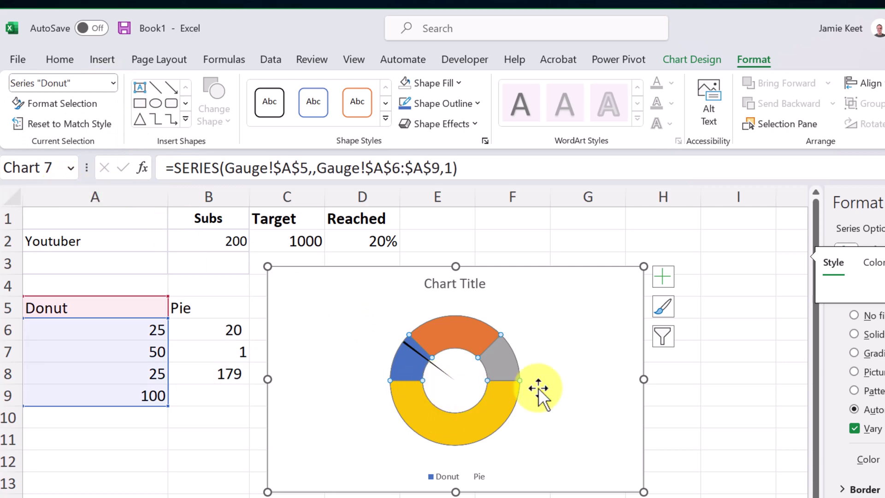
left_click(457, 429)
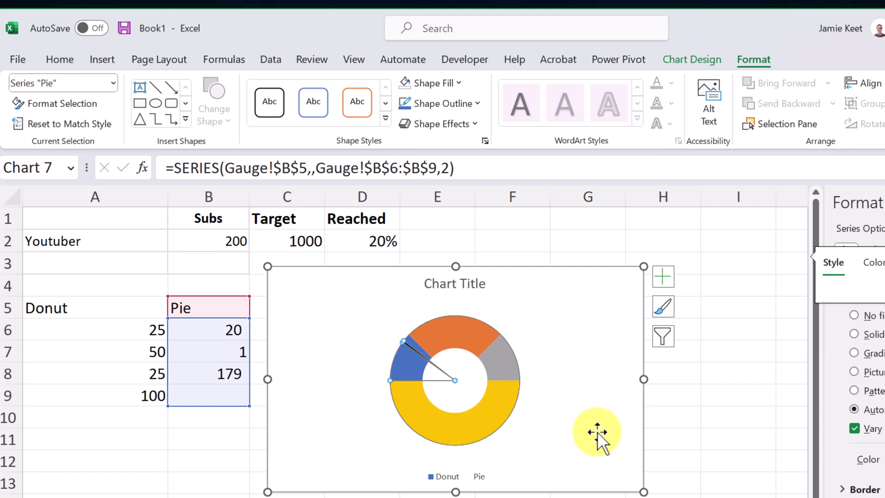
key("Right")
key("Right")
key("Right")
key("Right")
key("Escape")
key("Up")
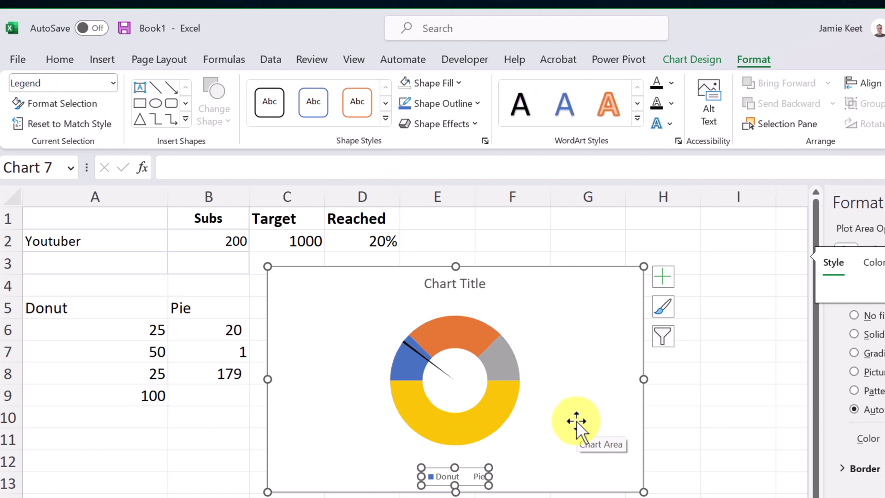
Apply No Fill to the large lower slice (Point 4) of the Donut series
key("Right")
key("Right")
key("Up")
key("Up")
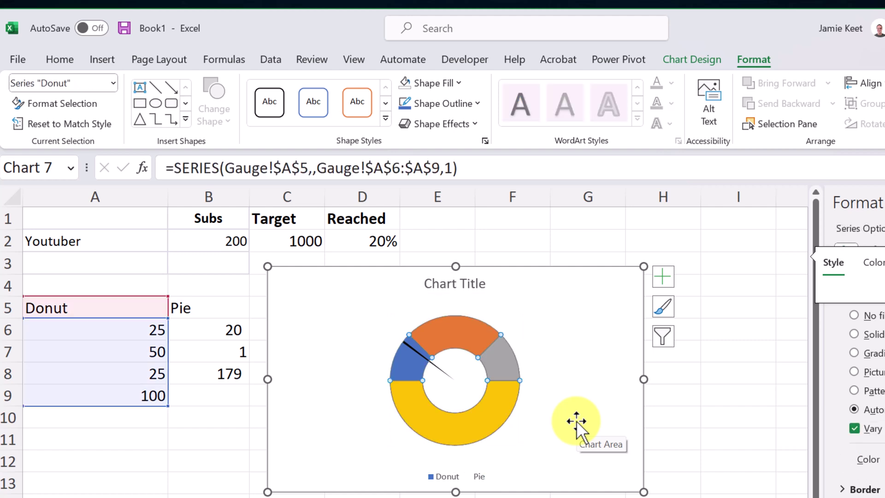
key("Right")
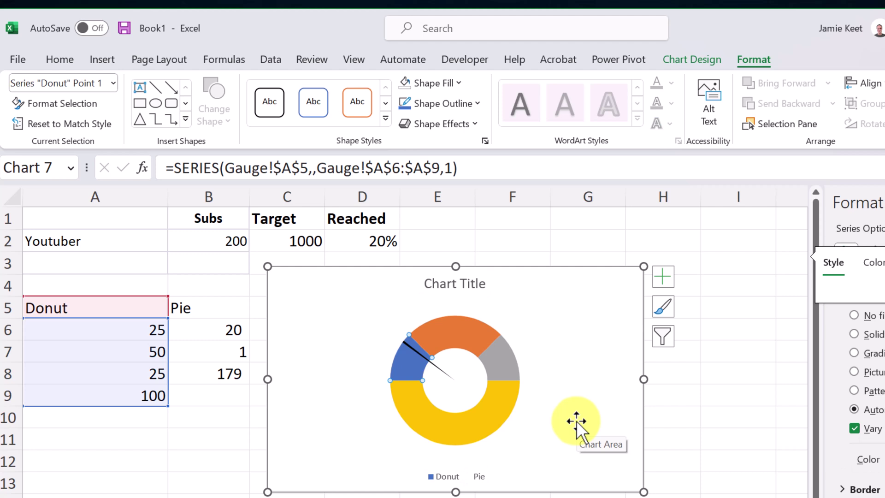
key("Right")
key("Right")
key("Right")
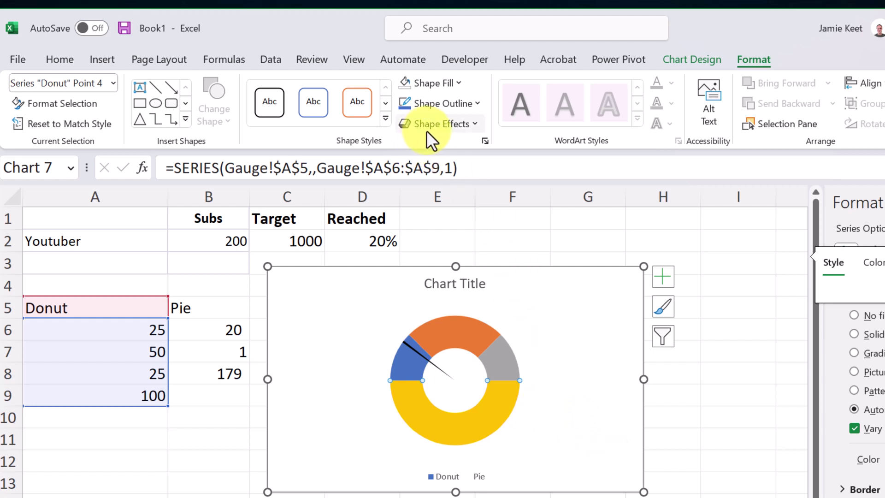
left_click(457, 82)
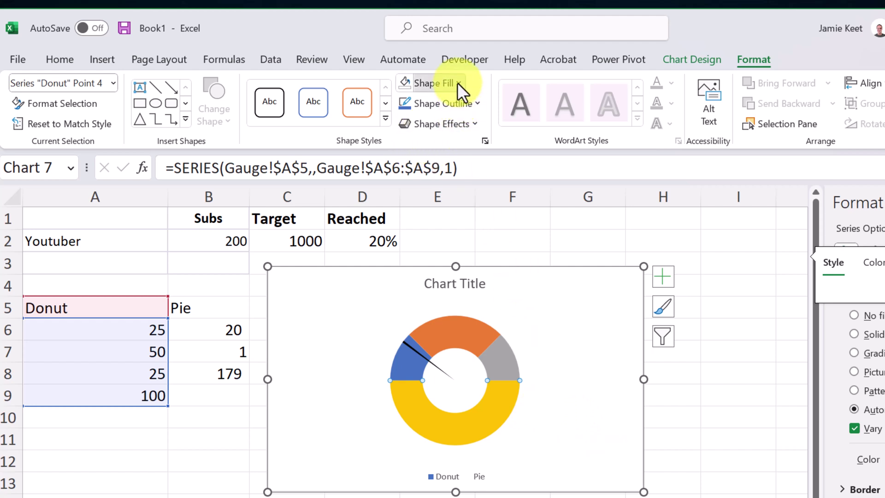
left_click(449, 278)
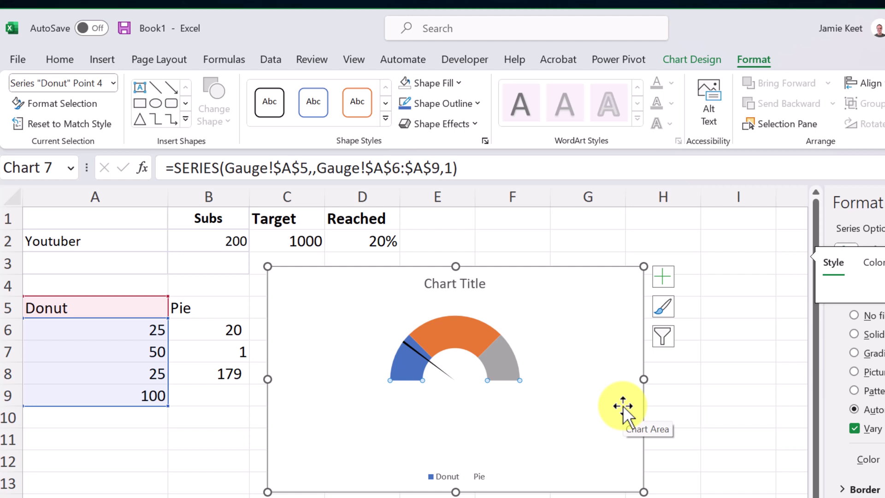
Fill the first slice (Point 1) of the Donut series with standard red
key("Left")
key("Left")
key("Left")
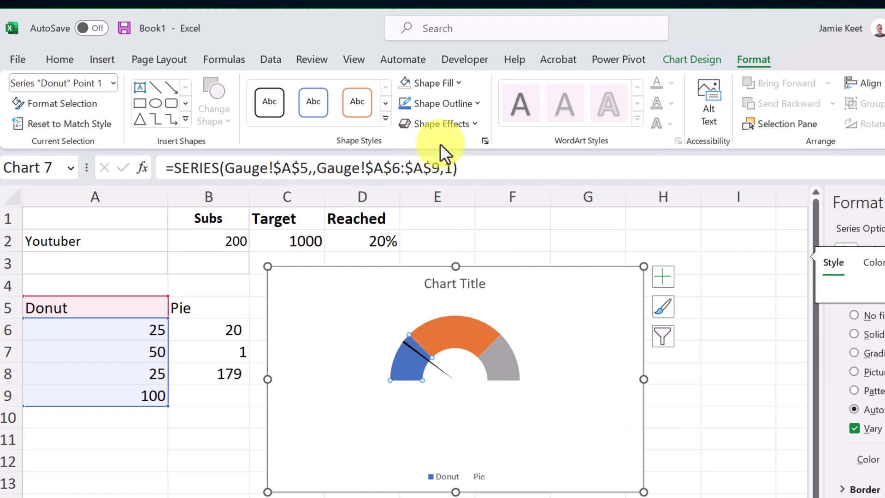
left_click(460, 84)
left_click(414, 252)
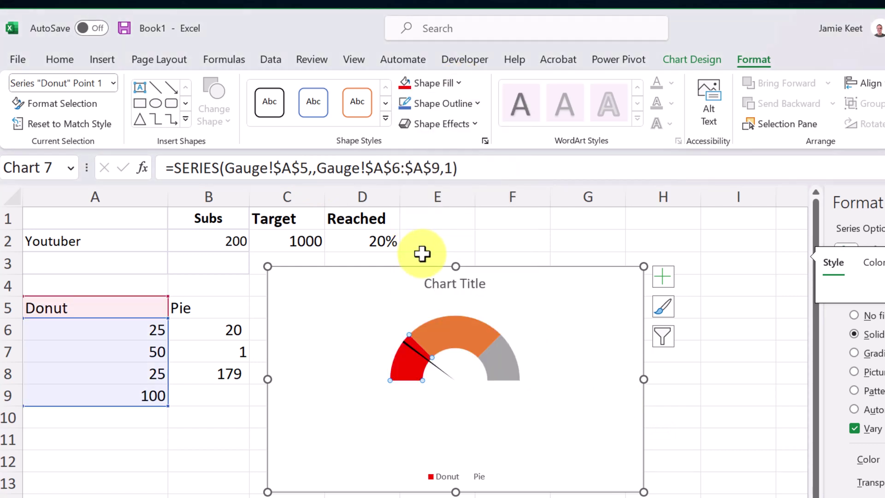
Fill the second slice (Point 2) of the Donut series with yellow and the third slice (Point 3) with green
key("Right")
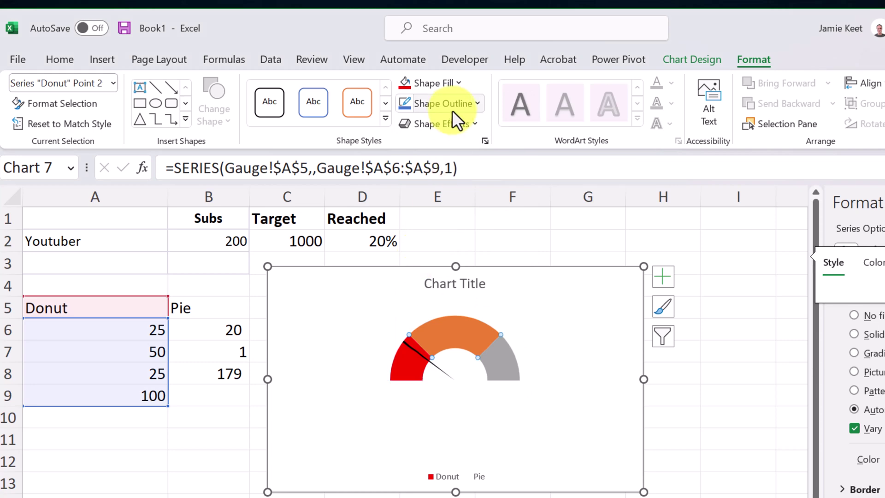
left_click(458, 84)
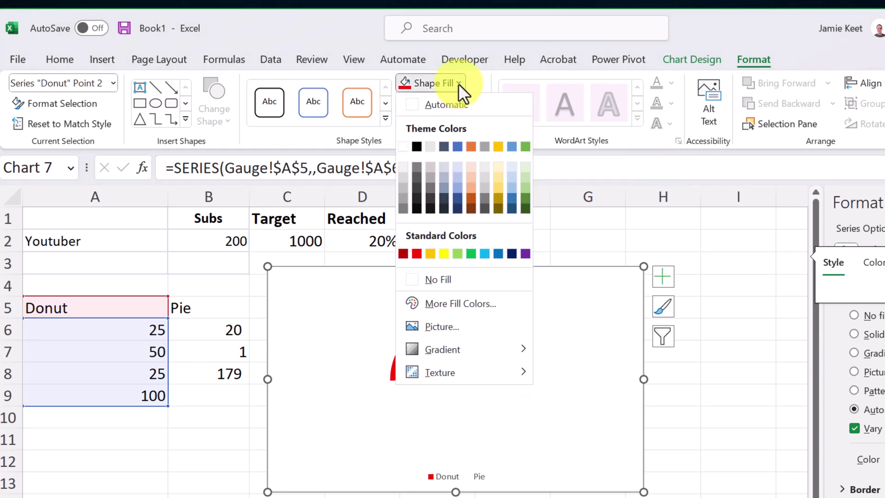
left_click(443, 254)
key("Right")
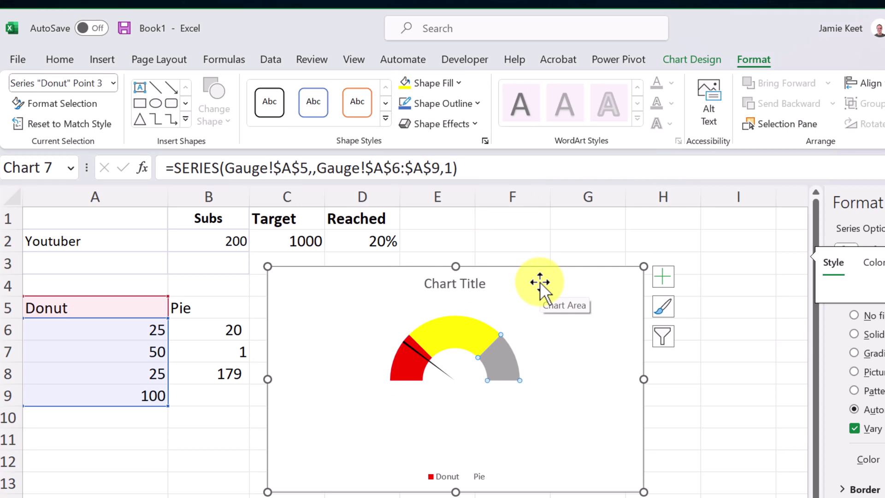
left_click(460, 82)
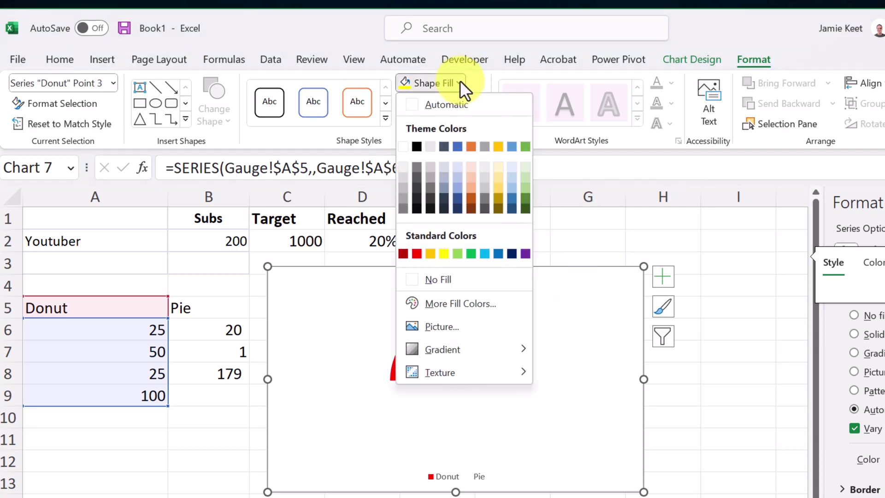
left_click(471, 255)
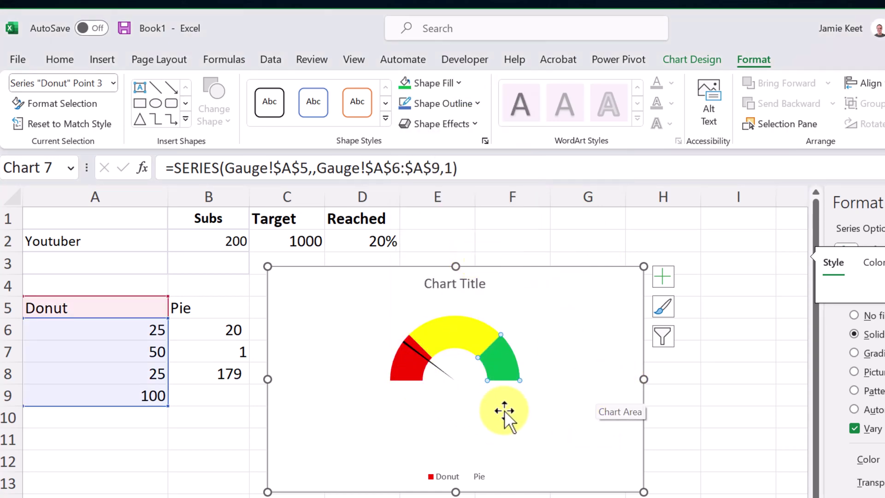
Delete the chart title and the legend from the gauge chart
mouse_move(452, 434)
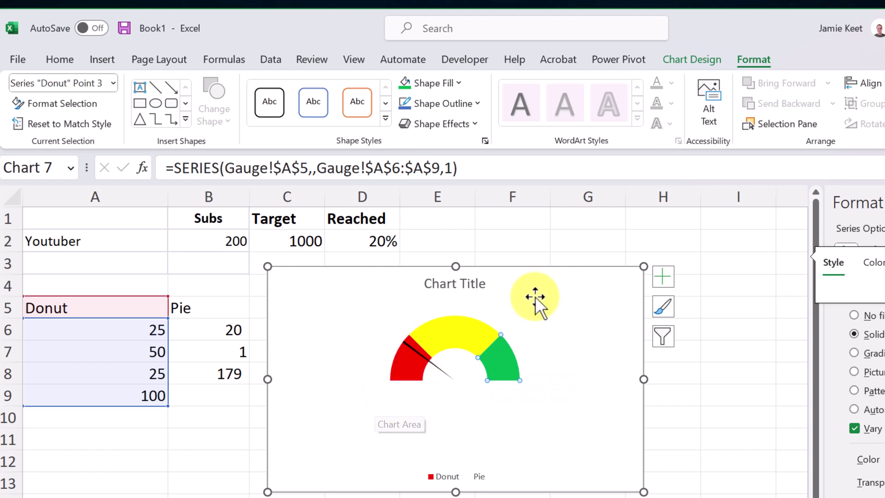
left_click(452, 283)
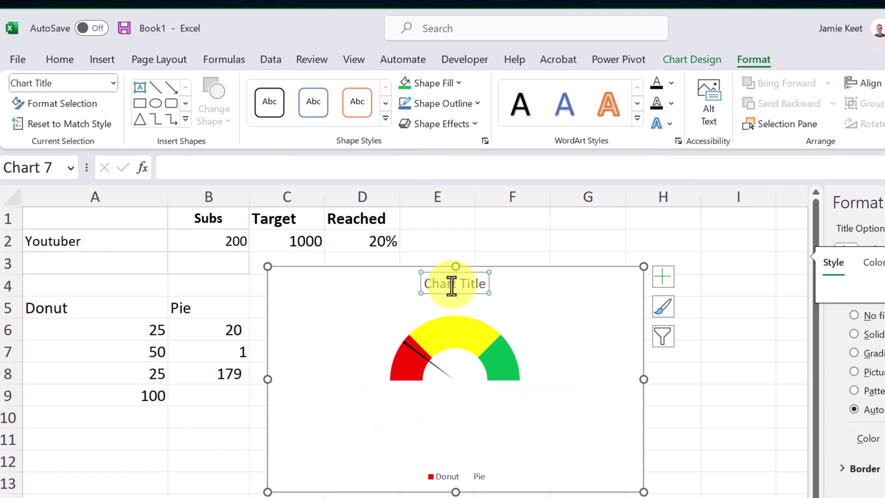
key("Delete")
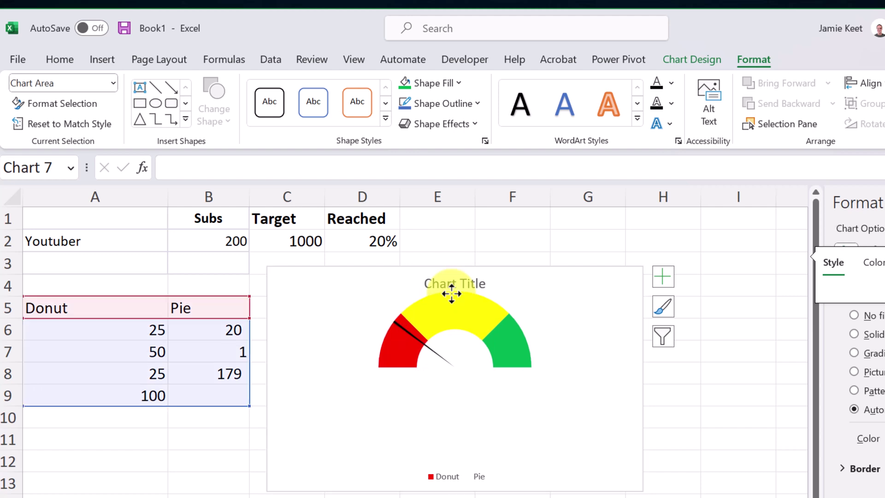
left_click(440, 479)
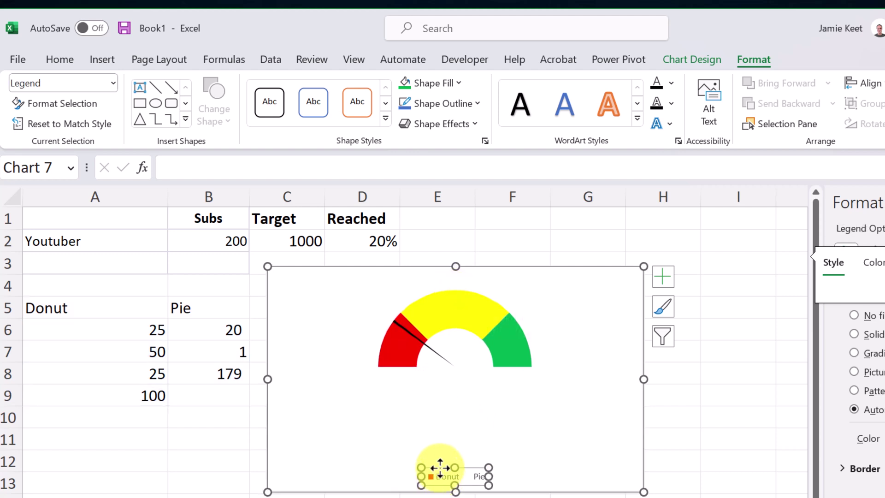
key("Delete")
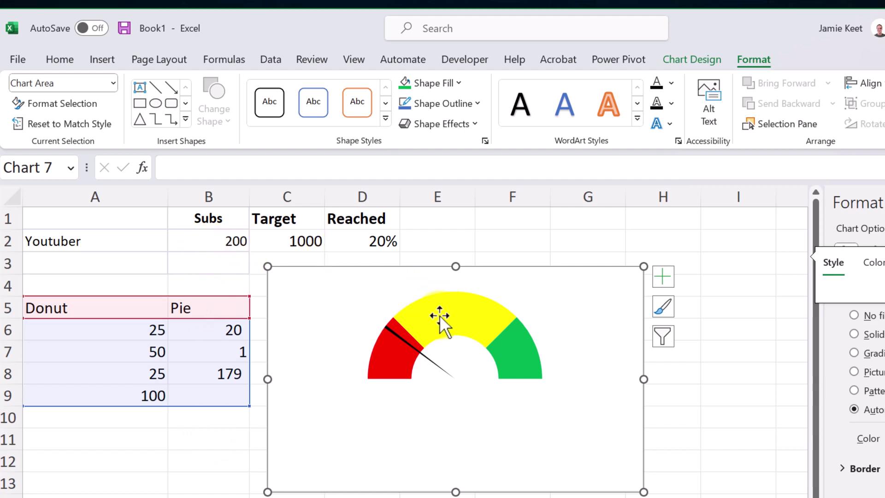
Set the Youtuber's Subs value in cell B2 to 500
left_click(233, 242)
type("500")
key("Return")
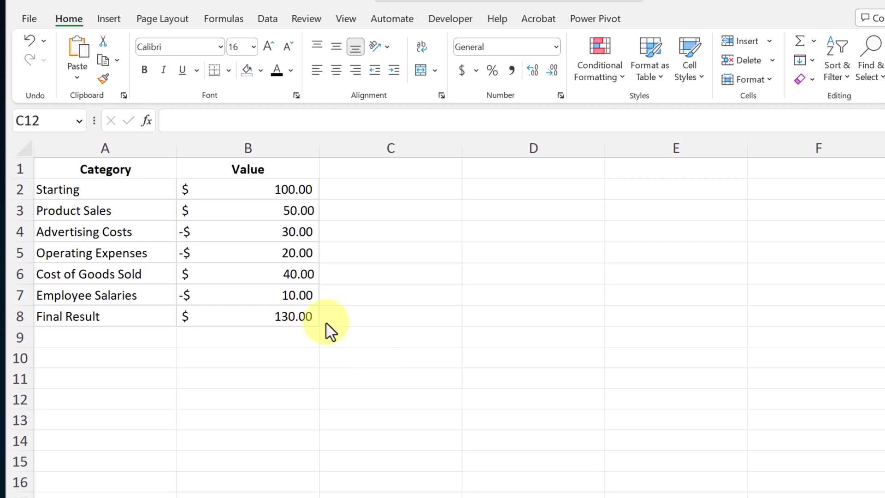
Insert a Waterfall chart from the Category and Value data in A1:B8
left_click(109, 18)
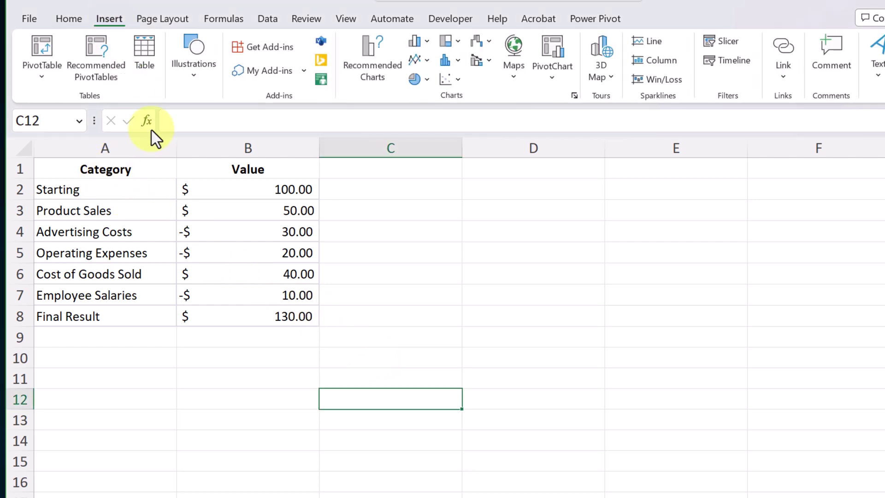
left_click_drag(90, 162, 241, 315)
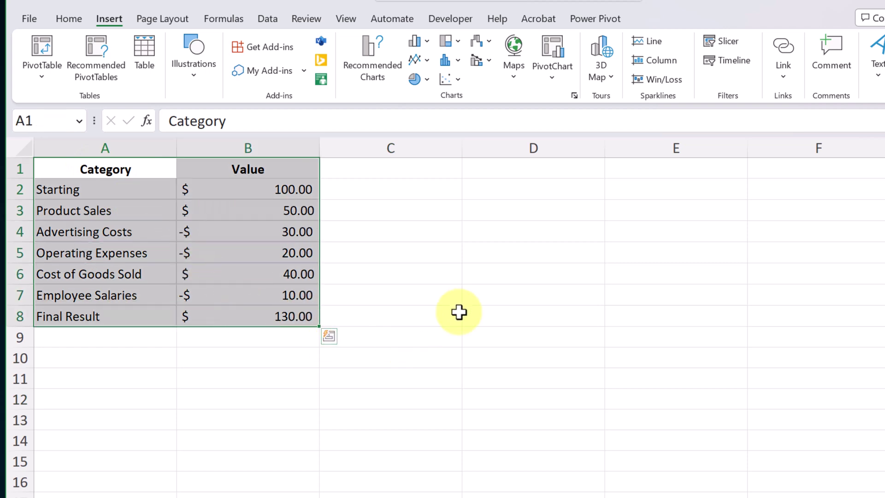
left_click(379, 66)
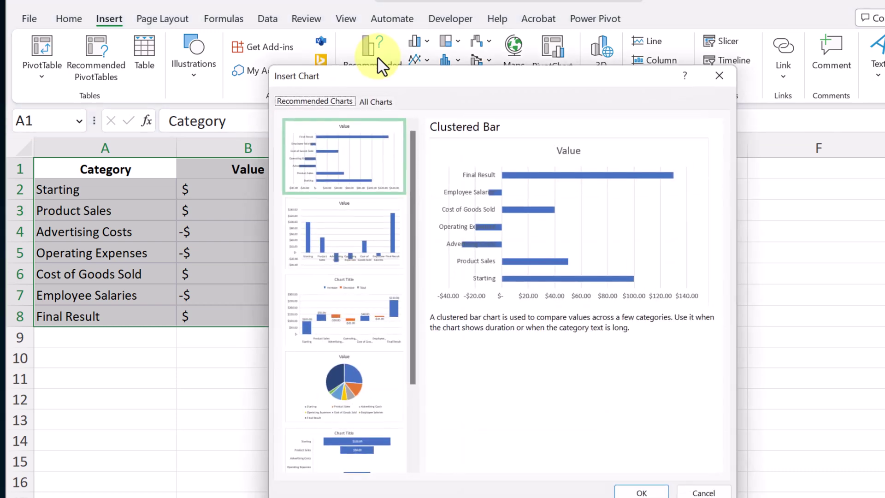
left_click(381, 102)
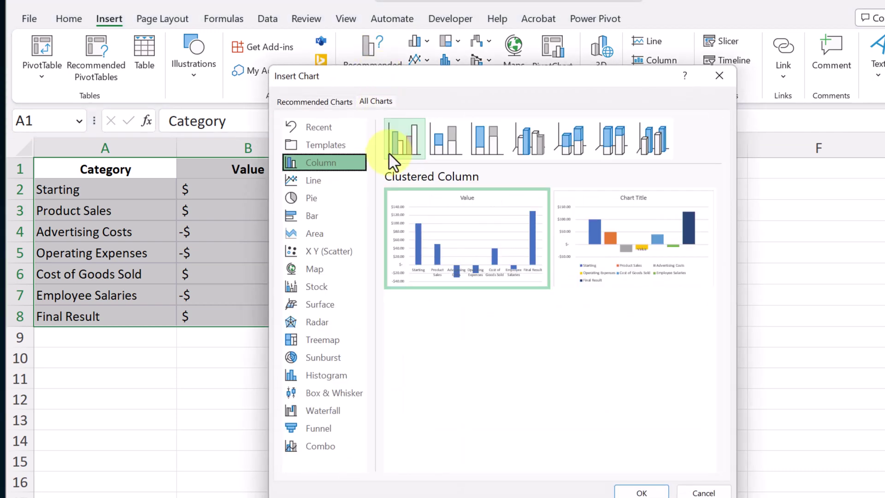
left_click(332, 411)
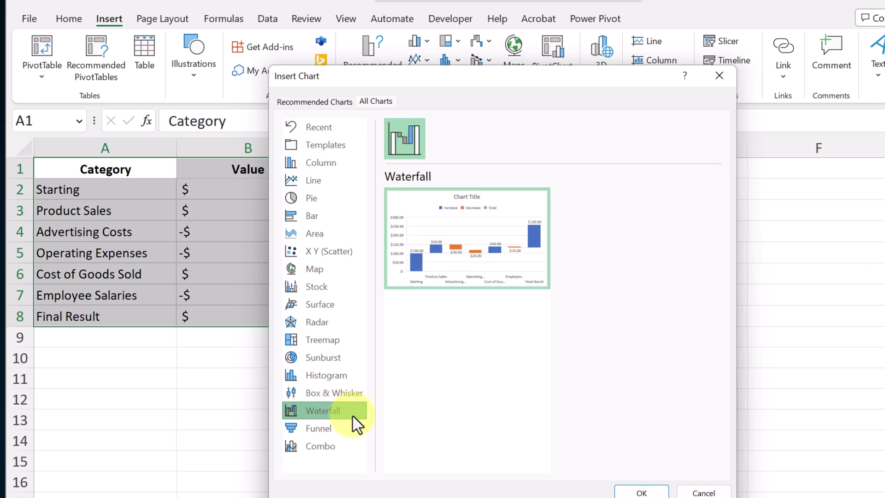
left_click(647, 492)
Move the waterfall chart beside the data table and enlarge it to span columns C to E down to row 14
left_click_drag(440, 274, 436, 184)
left_click_drag(682, 381, 745, 450)
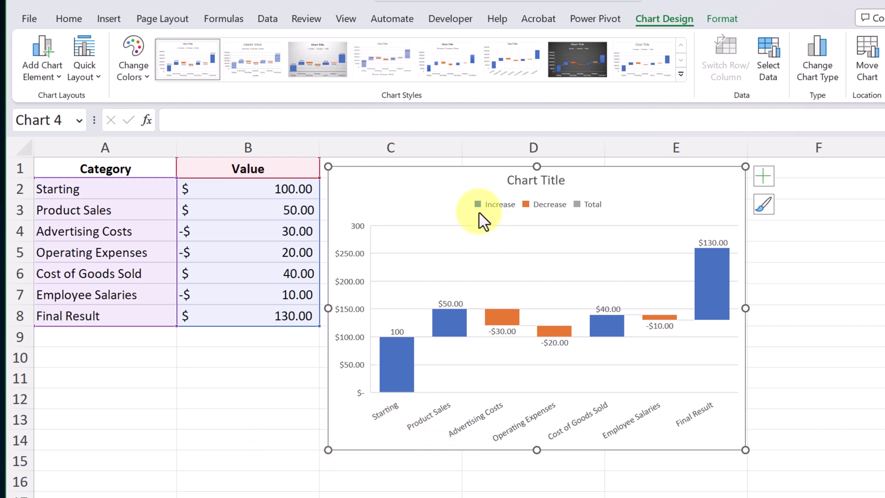
mouse_move(397, 363)
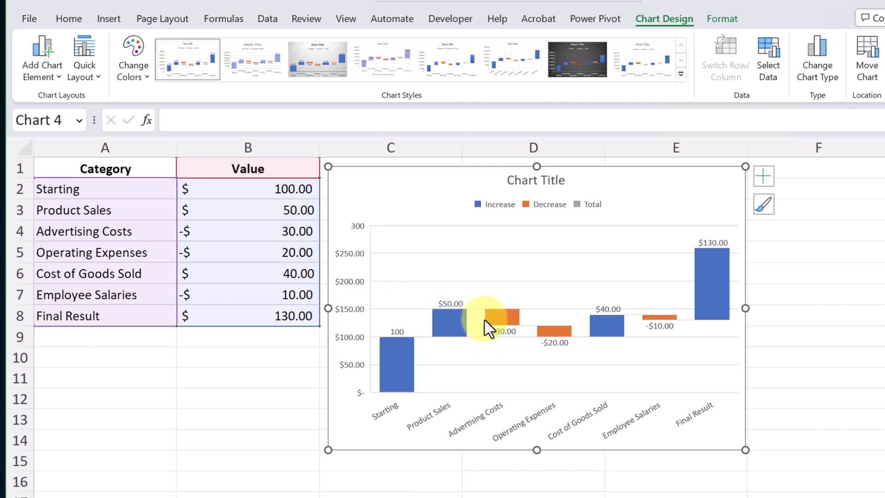
mouse_move(505, 319)
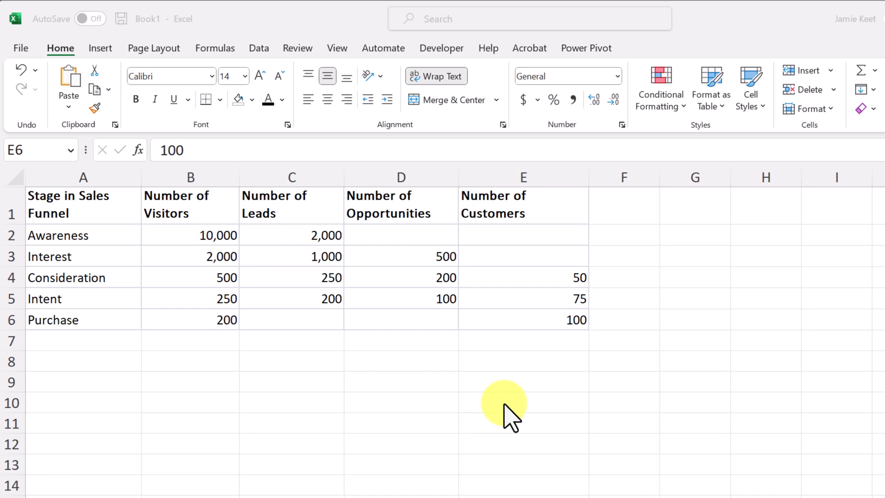
left_click(211, 237)
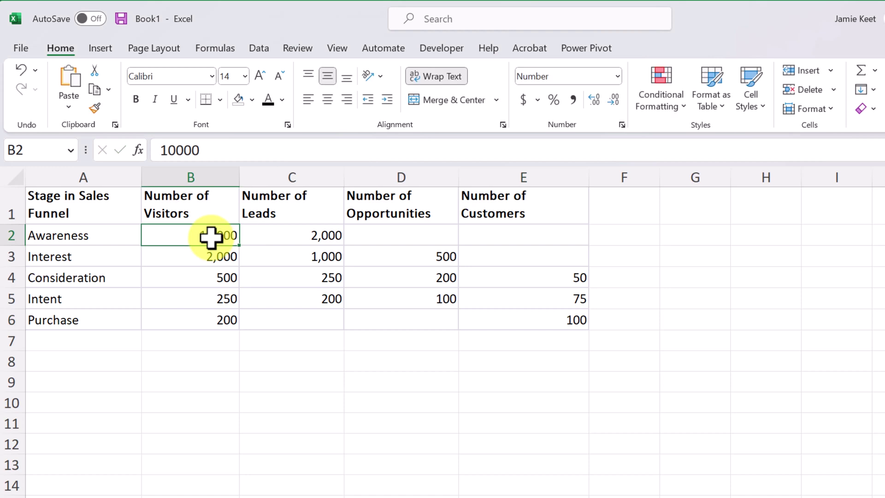
left_click(562, 326)
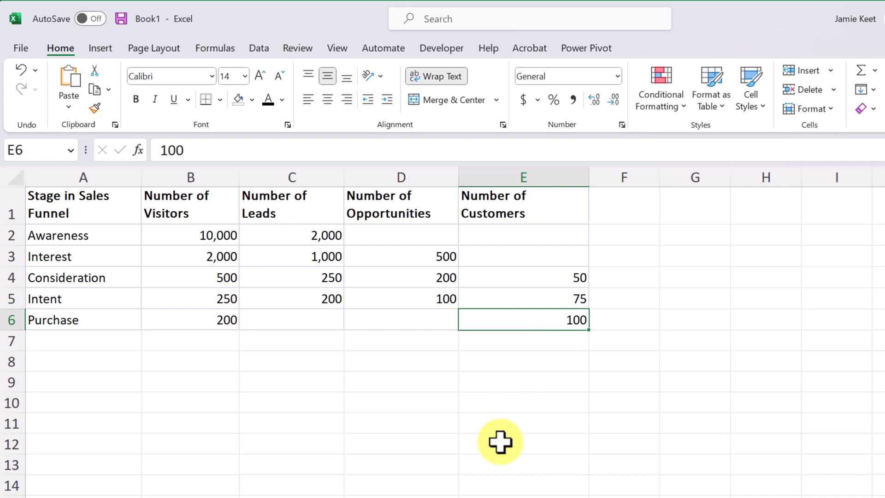
left_click(485, 430)
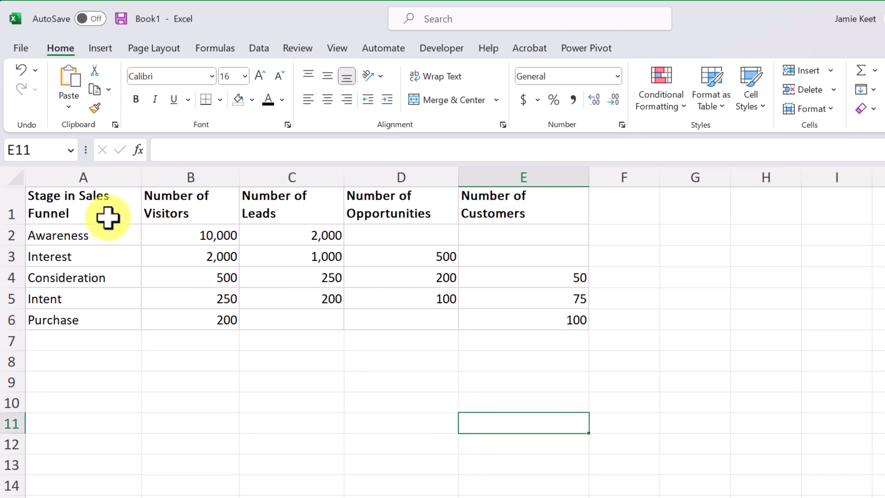
Insert a Funnel chart from the sales funnel data in A1:E6
left_click_drag(102, 207, 519, 328)
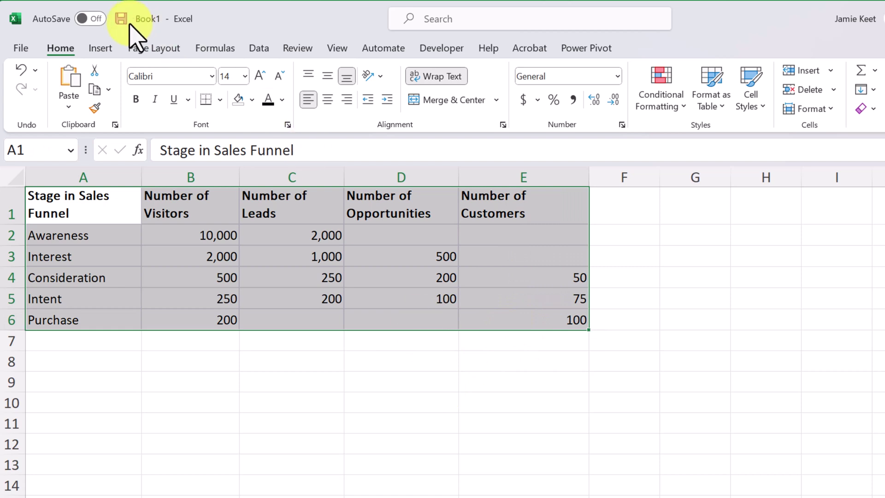
left_click(102, 49)
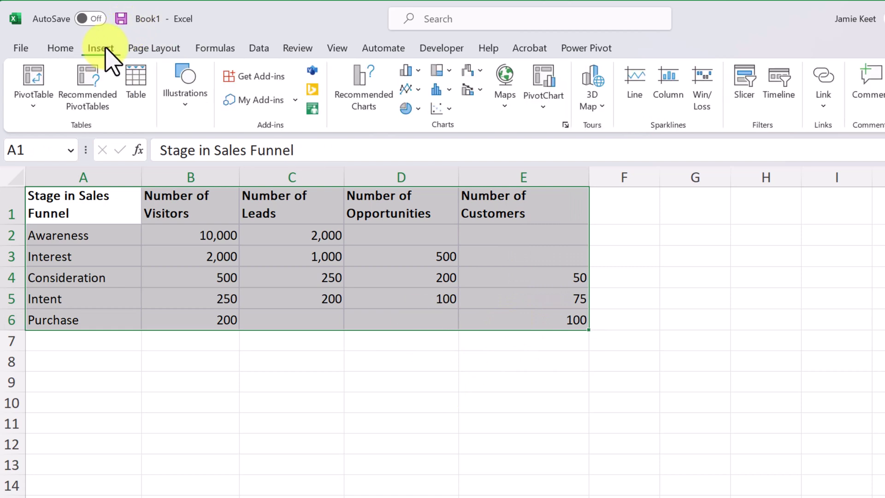
left_click(389, 112)
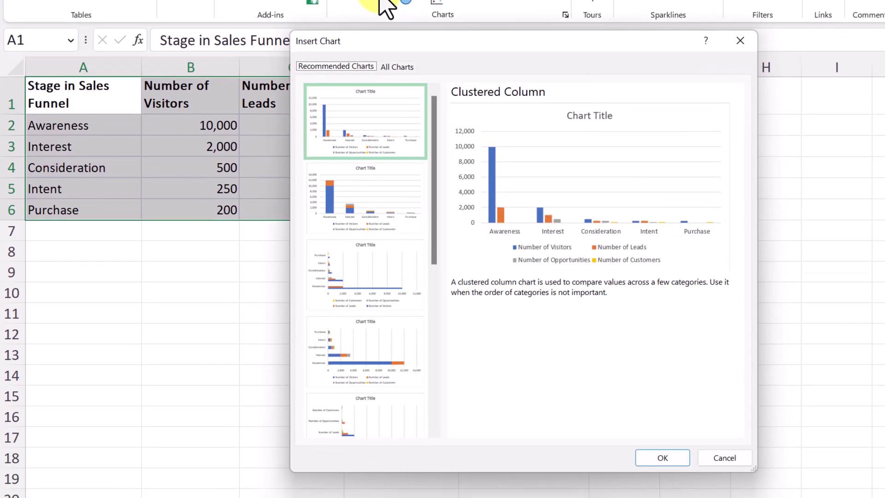
left_click(393, 68)
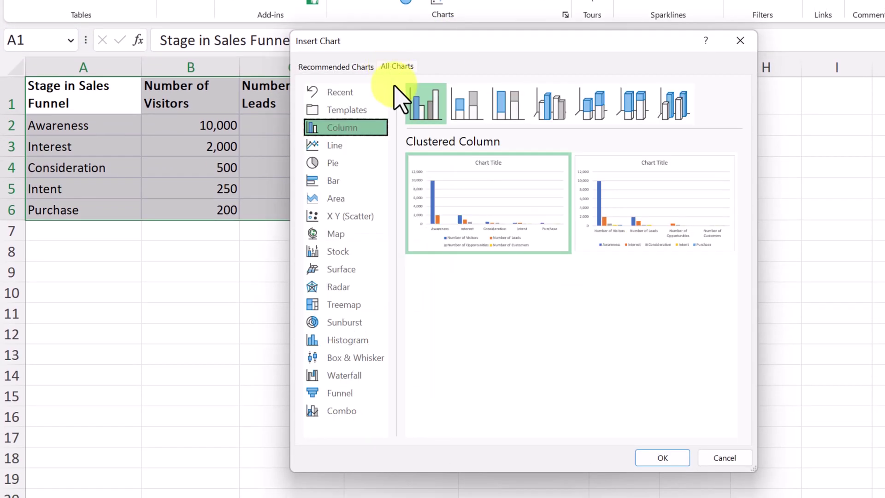
left_click(349, 394)
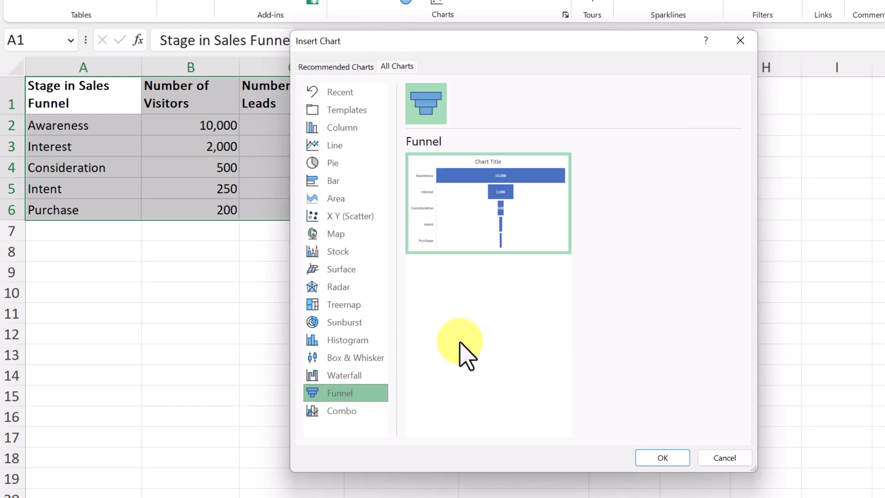
mouse_move(501, 220)
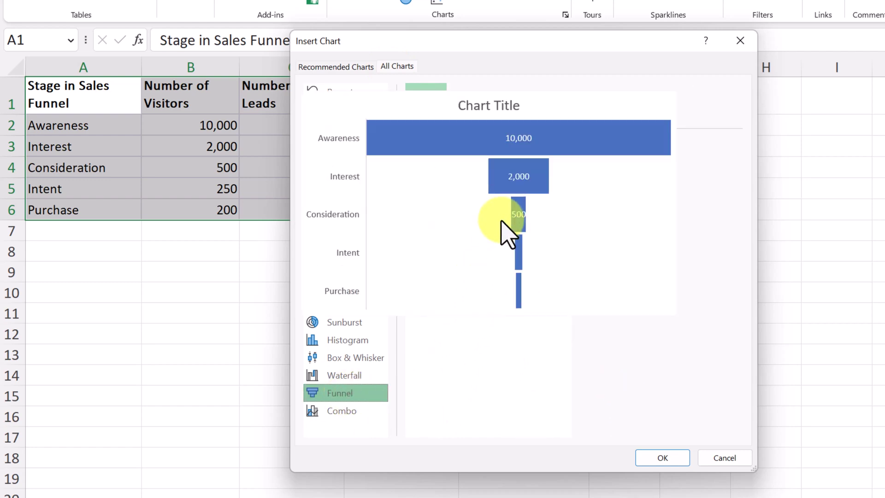
left_click(663, 458)
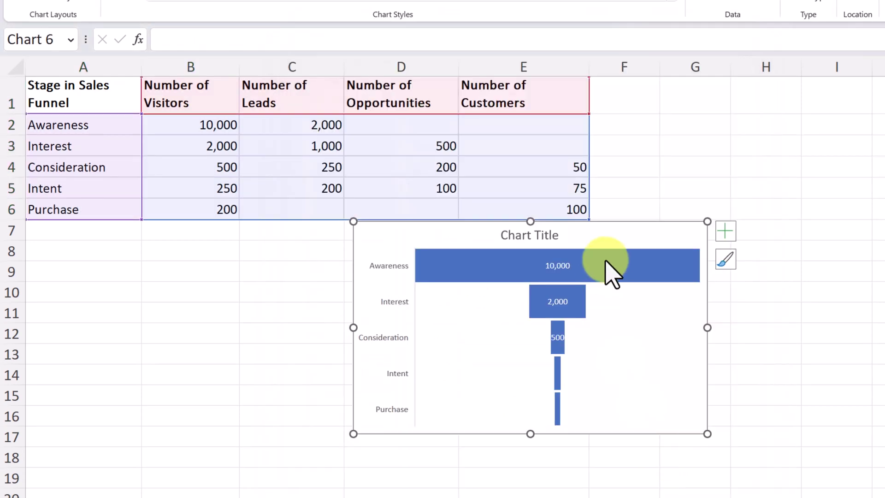
Move the funnel chart directly below the data table and enlarge it to span about columns B to E and rows 7 to 19
left_click_drag(612, 247, 480, 247)
left_click_drag(578, 444, 639, 476)
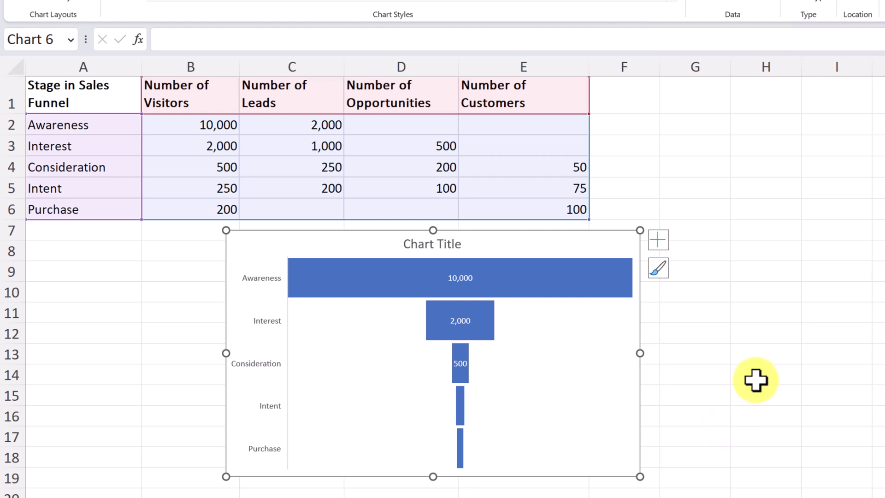
left_click_drag(560, 252, 466, 250)
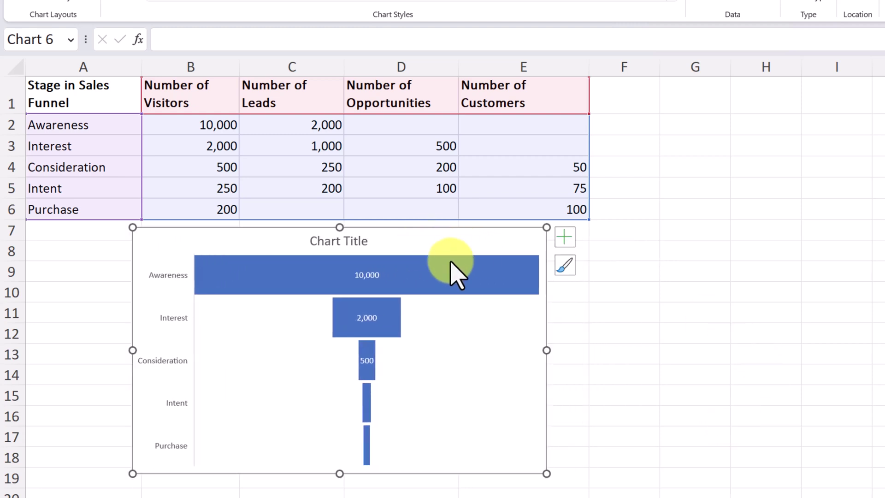